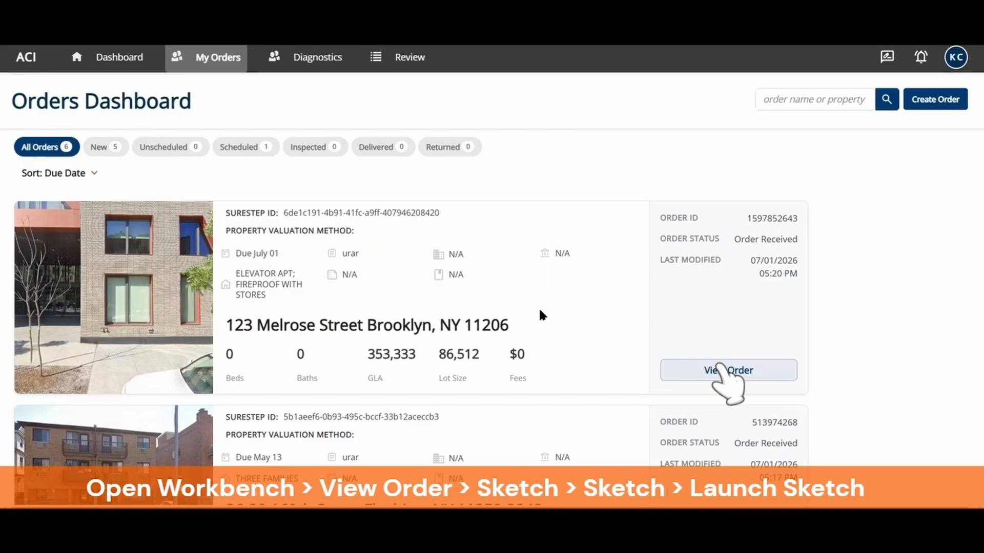
Step: Open the first order on the dashboard, go to its Sketch section and launch the sketch application
{"action": "left_click", "coordinate": [722, 370]}
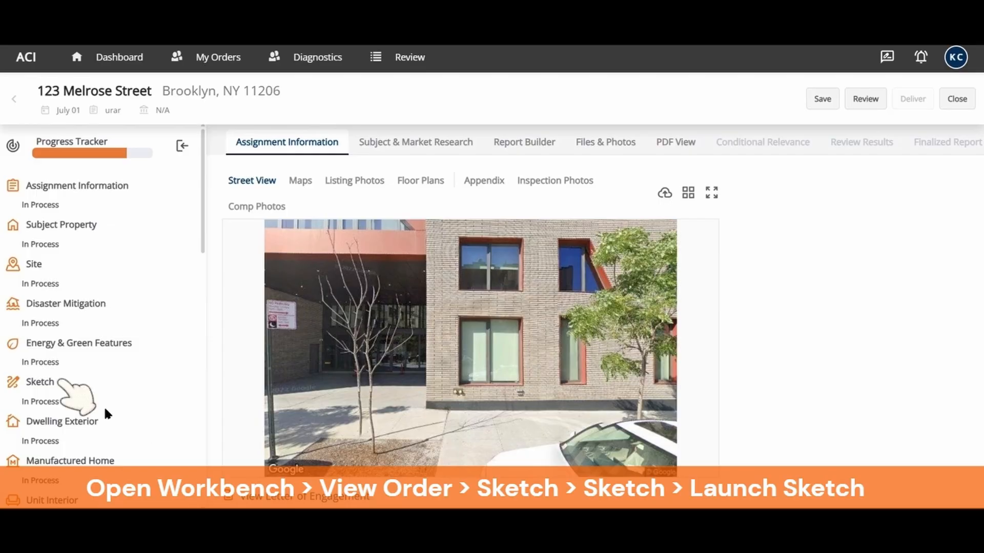
{"action": "left_click", "coordinate": [30, 381]}
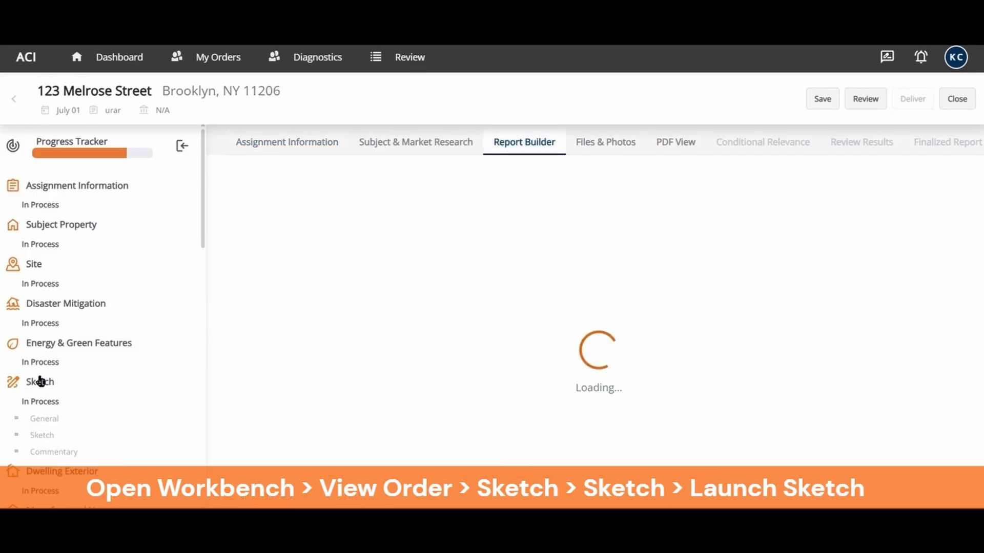
{"action": "left_click", "coordinate": [46, 436]}
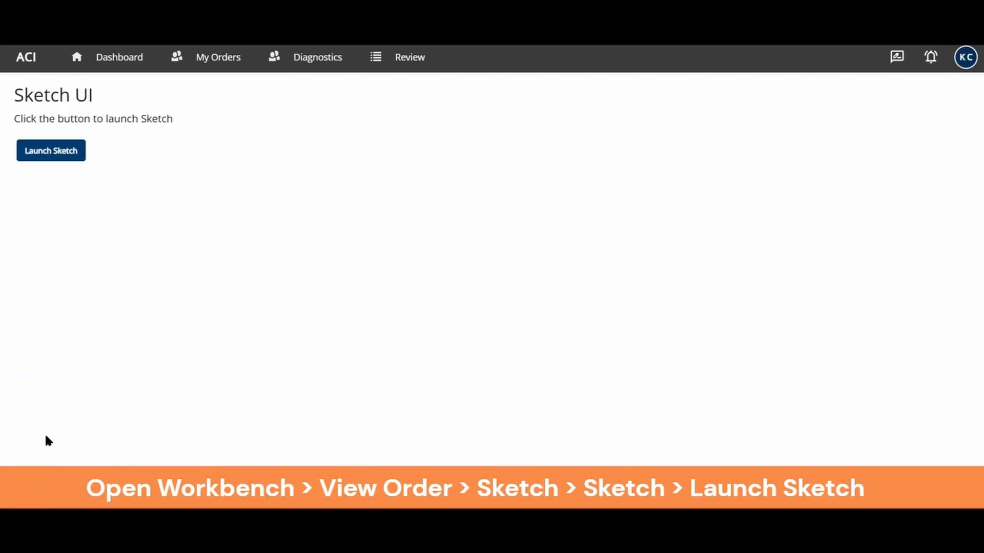
{"action": "left_click", "coordinate": [49, 151]}
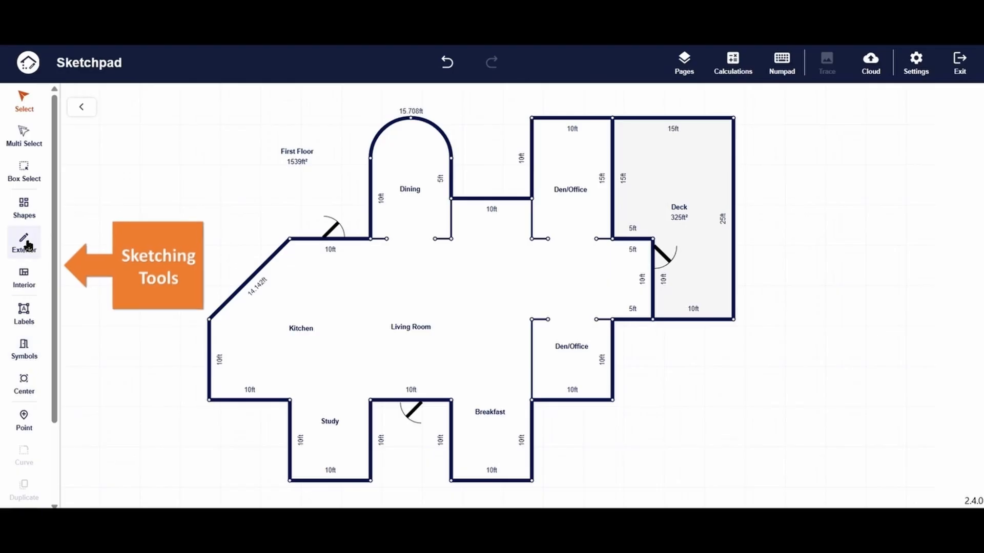
{"action": "left_click", "coordinate": [28, 66]}
{"action": "left_click", "coordinate": [28, 65]}
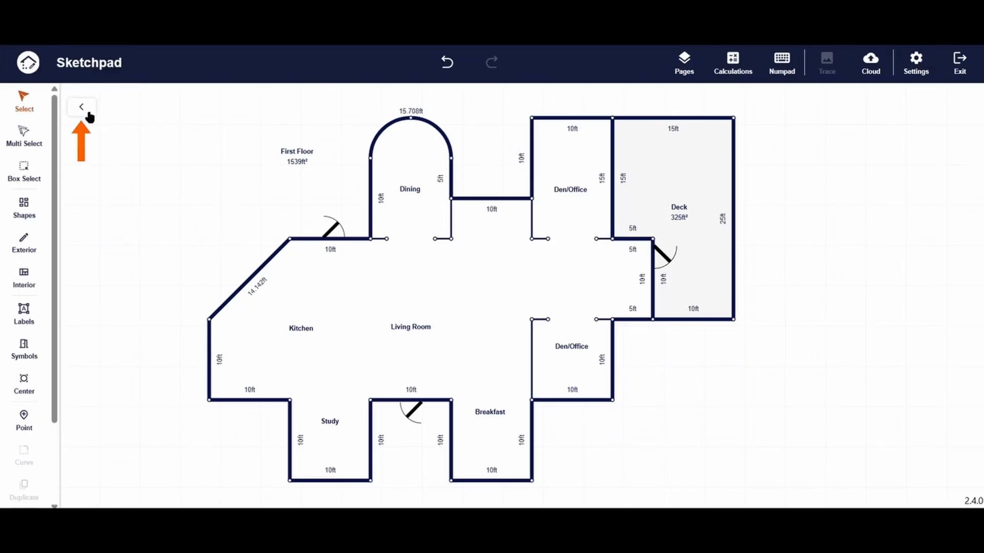
{"action": "left_click", "coordinate": [78, 105]}
Step: Select the First Floor area with the Select tool, and clear the selection again
{"action": "left_click", "coordinate": [19, 110]}
{"action": "left_click", "coordinate": [536, 285]}
{"action": "left_click", "coordinate": [802, 228]}
{"action": "left_click_drag", "start_coordinate": [190, 208], "coordinate": [234, 213]}
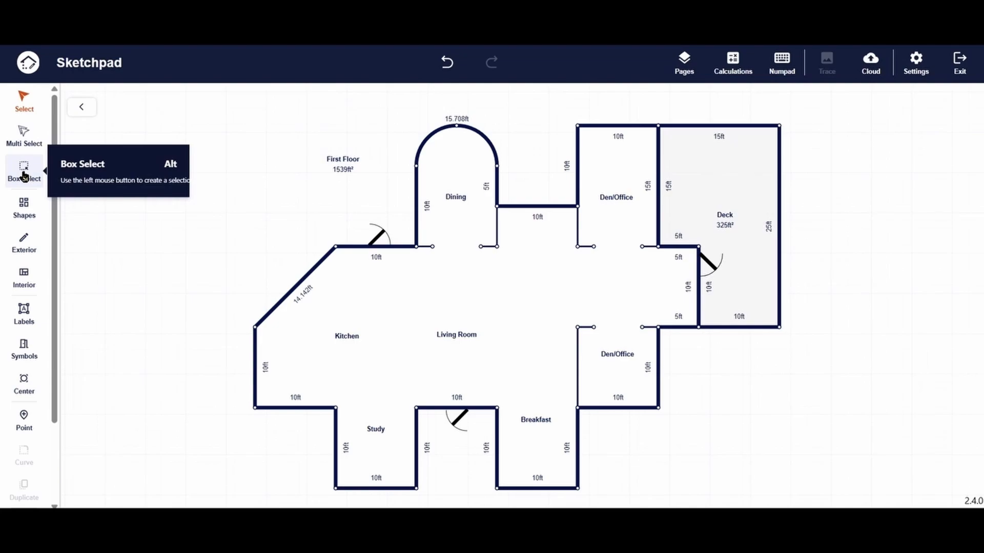
{"action": "left_click", "coordinate": [545, 291]}
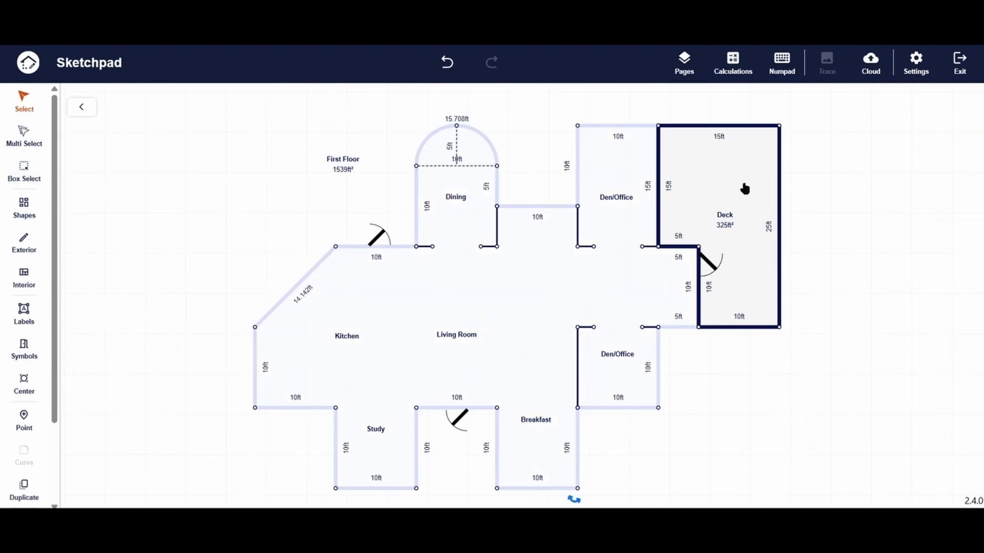
{"action": "left_click", "coordinate": [787, 186]}
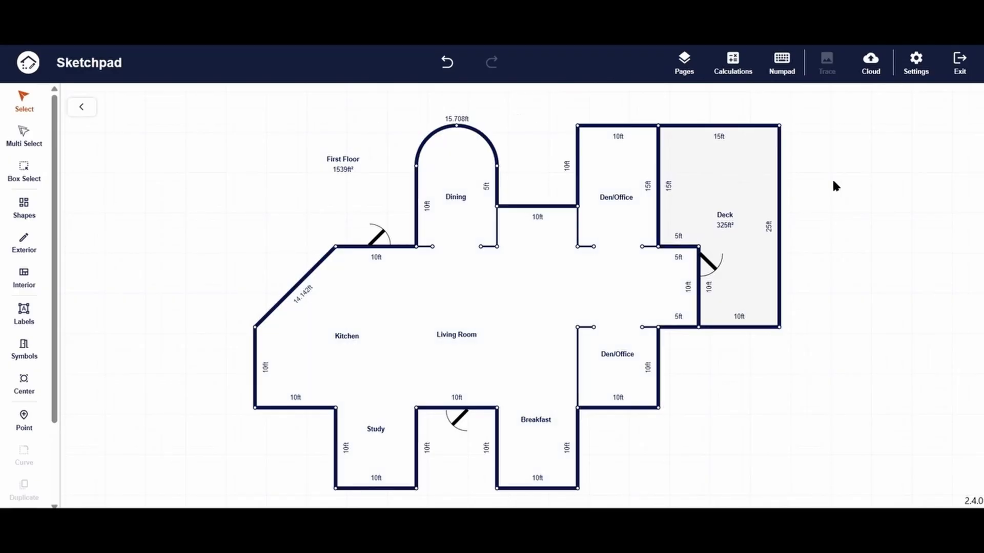
Step: Select the First Floor and Deck areas together with Multi Select, and clear the selection
{"action": "left_click", "coordinate": [25, 136]}
{"action": "left_click", "coordinate": [474, 282]}
{"action": "left_click", "coordinate": [737, 172]}
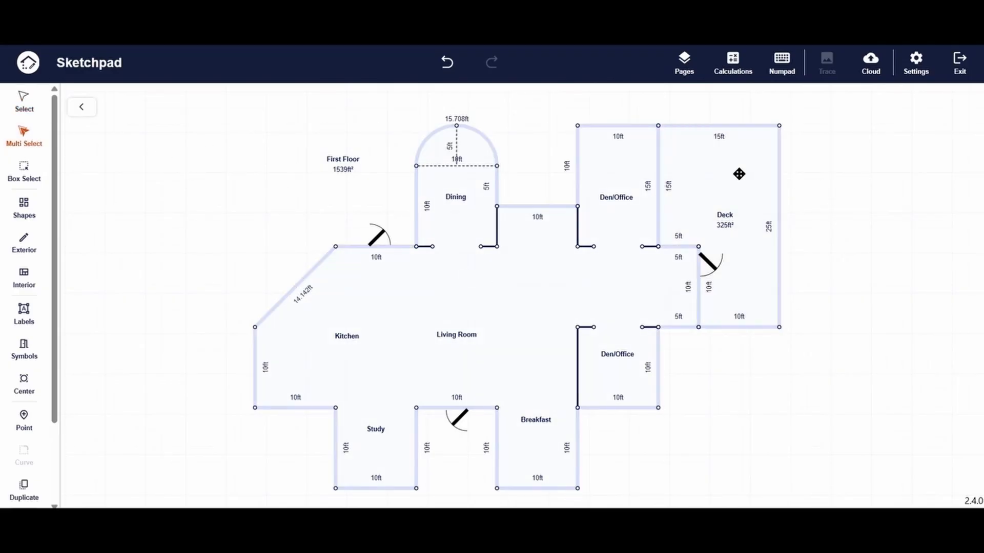
{"action": "left_click", "coordinate": [24, 100]}
{"action": "left_click", "coordinate": [21, 169]}
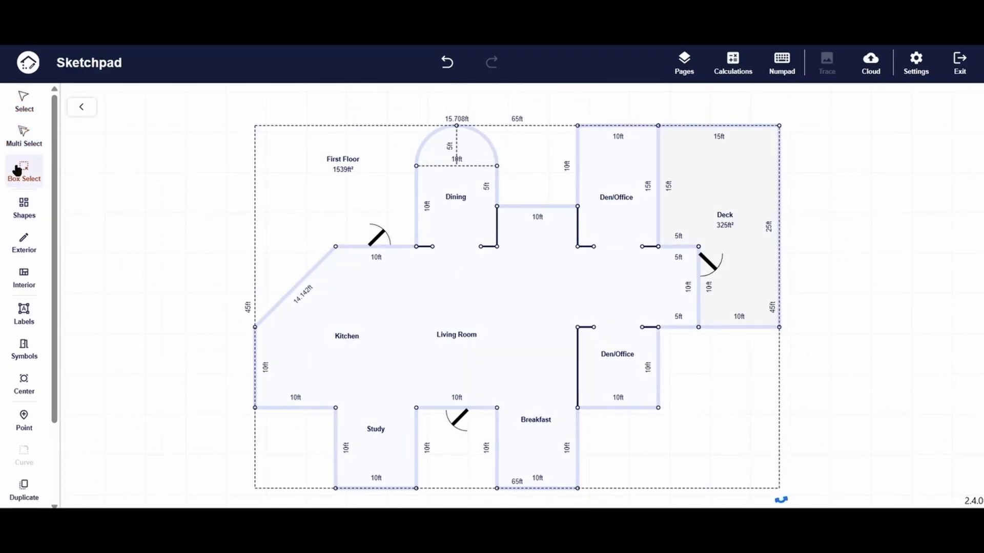
{"action": "left_click", "coordinate": [15, 105]}
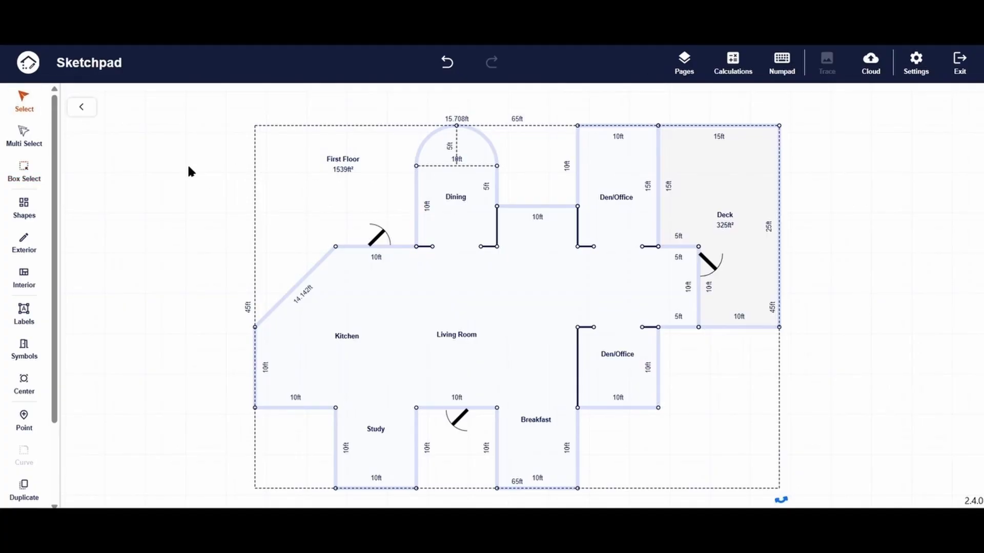
{"action": "left_click", "coordinate": [161, 160]}
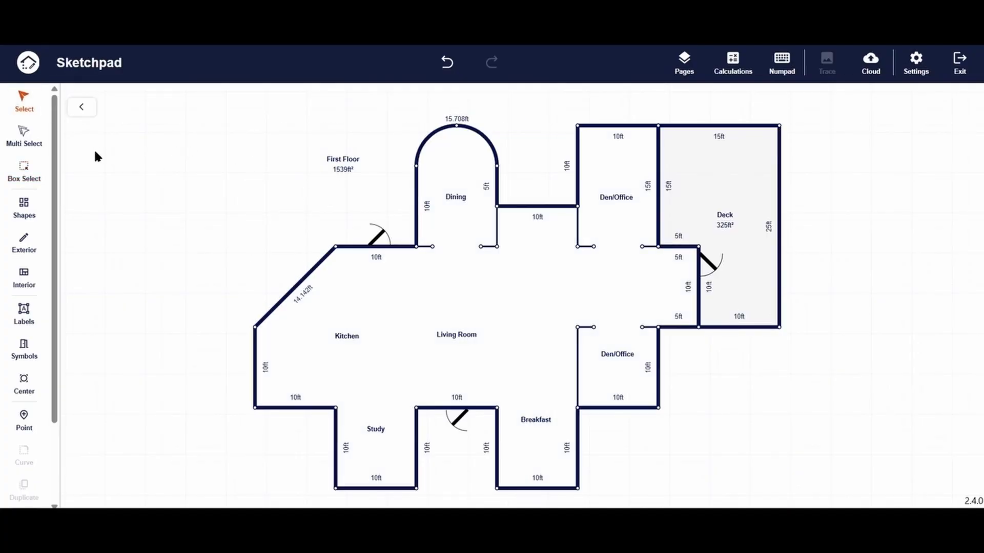
Step: Box-select the entire floor plan including its labels and door symbols, and deselect everything
{"action": "left_click", "coordinate": [25, 173]}
{"action": "left_click_drag", "start_coordinate": [166, 102], "coordinate": [845, 500]}
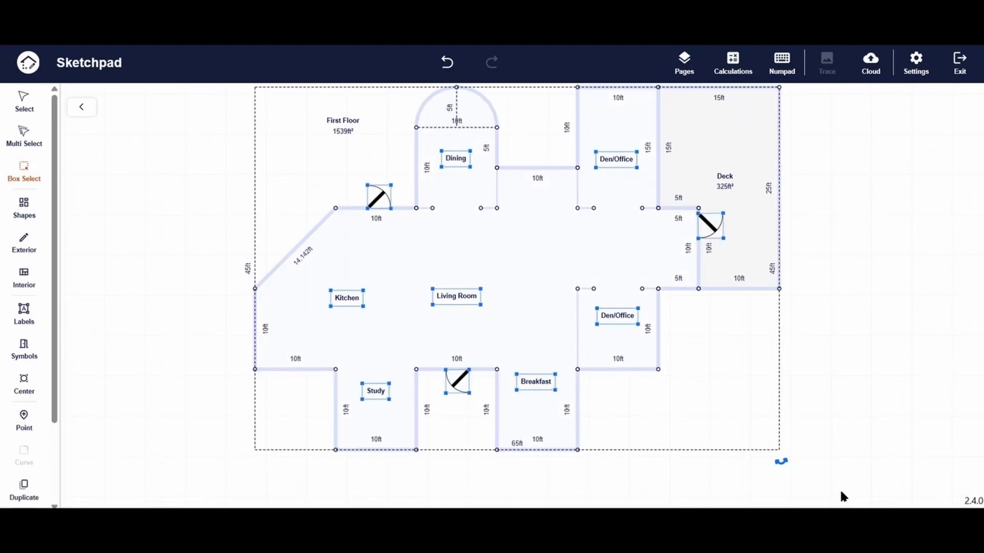
{"action": "left_click", "coordinate": [23, 102]}
{"action": "left_click", "coordinate": [252, 224]}
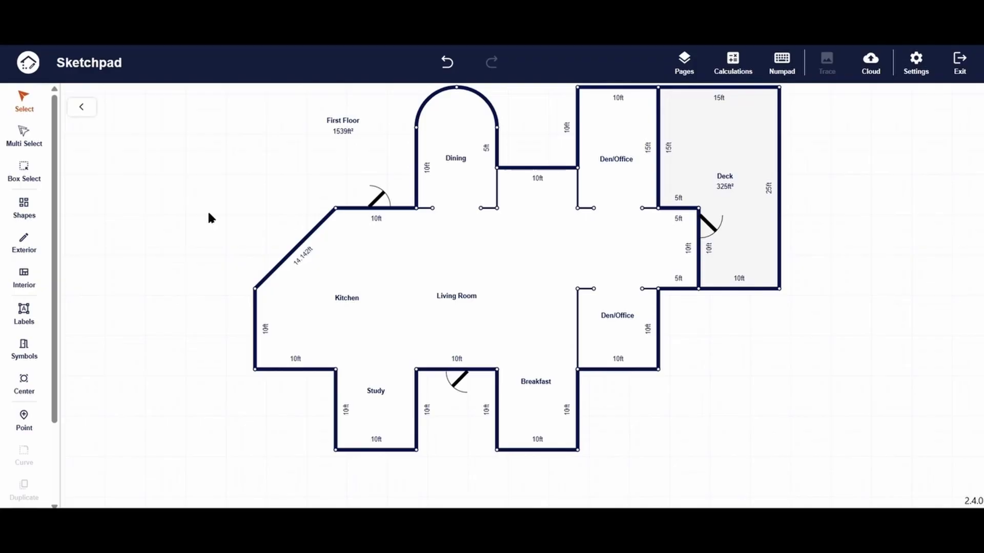
Step: Activate the Exterior tool and jump the drawing cursor to the deck's lower-right corner and on to its upper-right corner
{"action": "left_click", "coordinate": [12, 385]}
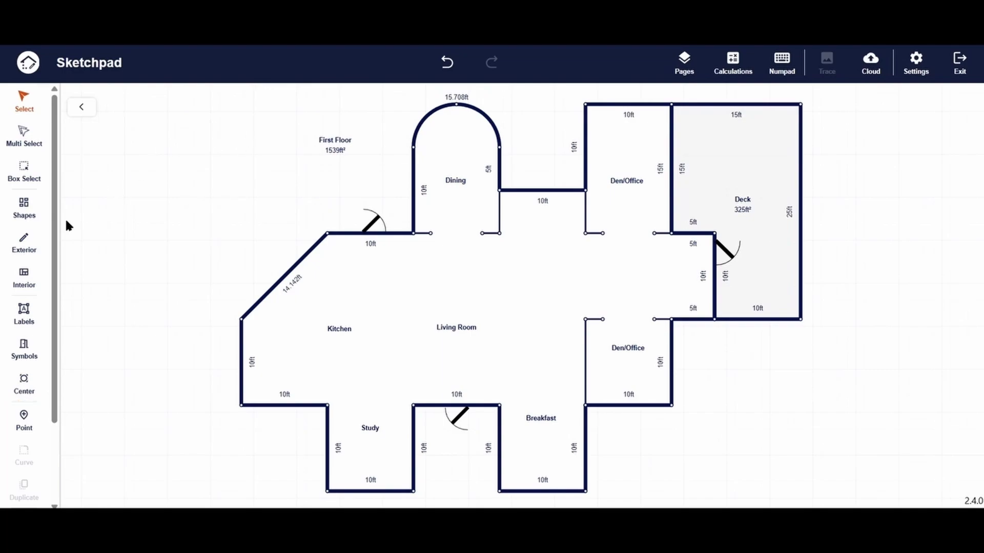
{"action": "left_click_drag", "start_coordinate": [863, 356], "coordinate": [648, 325]}
{"action": "scroll", "coordinate": [764, 331], "scroll_direction": "down", "scroll_amount": 3}
{"action": "scroll", "coordinate": [763, 329], "scroll_direction": "up", "scroll_amount": 2}
{"action": "scroll", "coordinate": [568, 336], "scroll_direction": "down", "scroll_amount": 1}
{"action": "left_click_drag", "start_coordinate": [567, 337], "coordinate": [555, 335]}
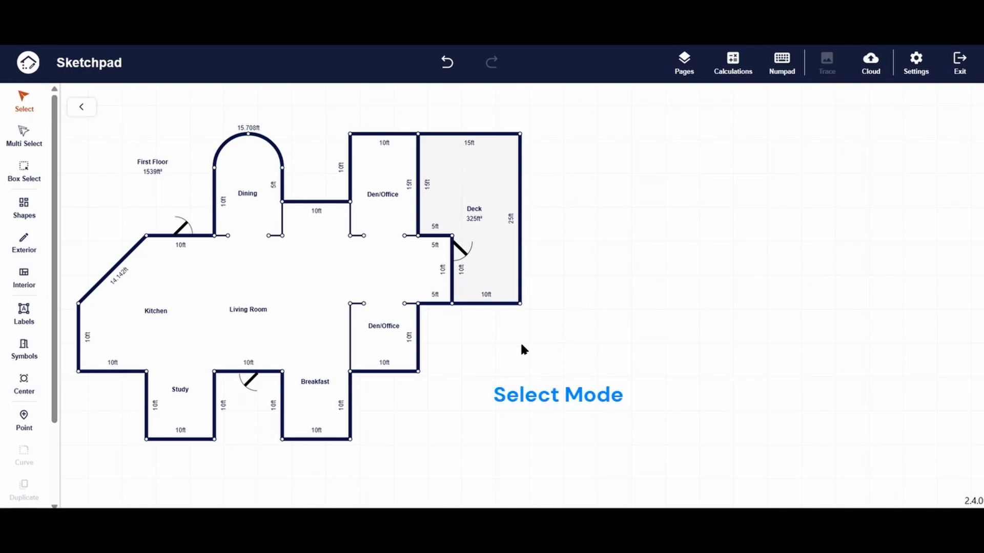
{"action": "key", "text": "e"}
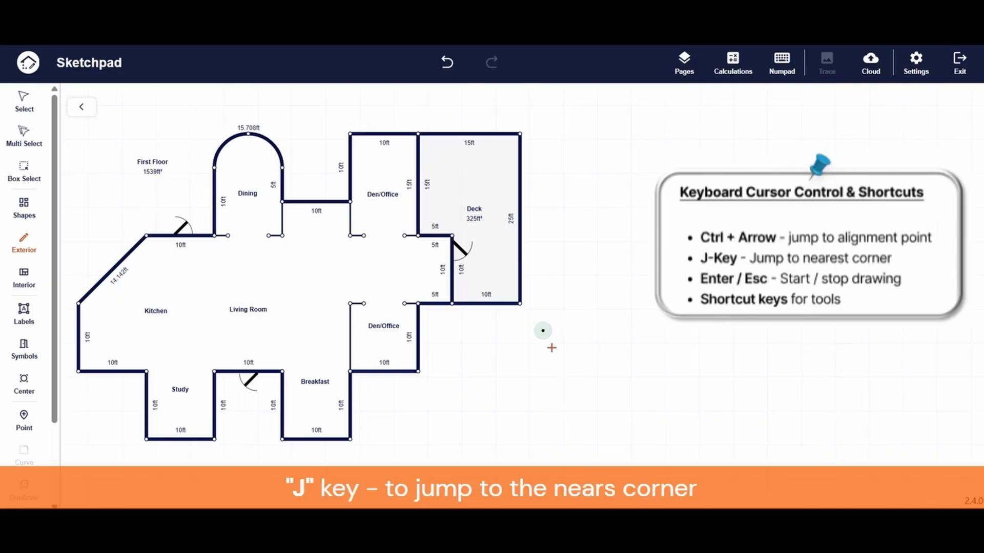
{"action": "key", "text": "j"}
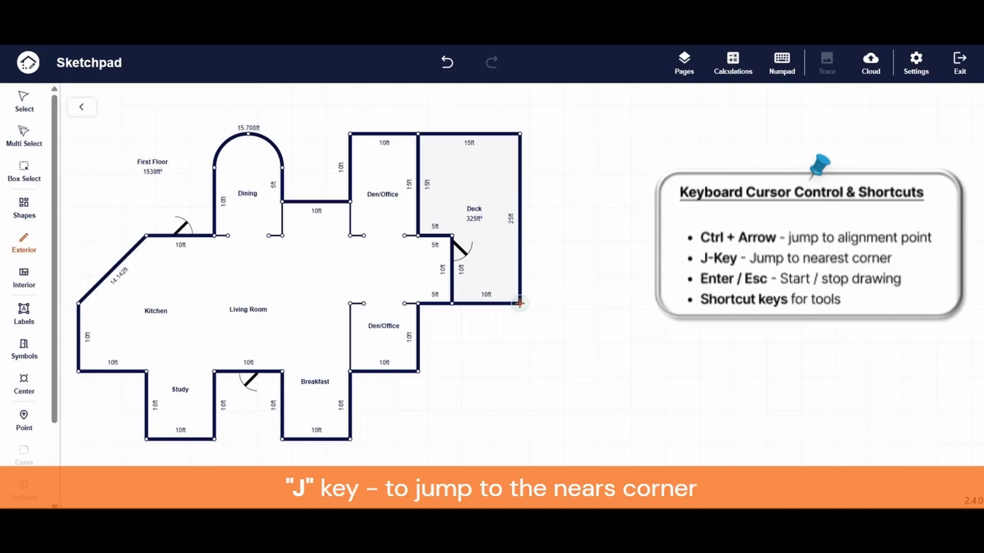
{"action": "key", "text": "j"}
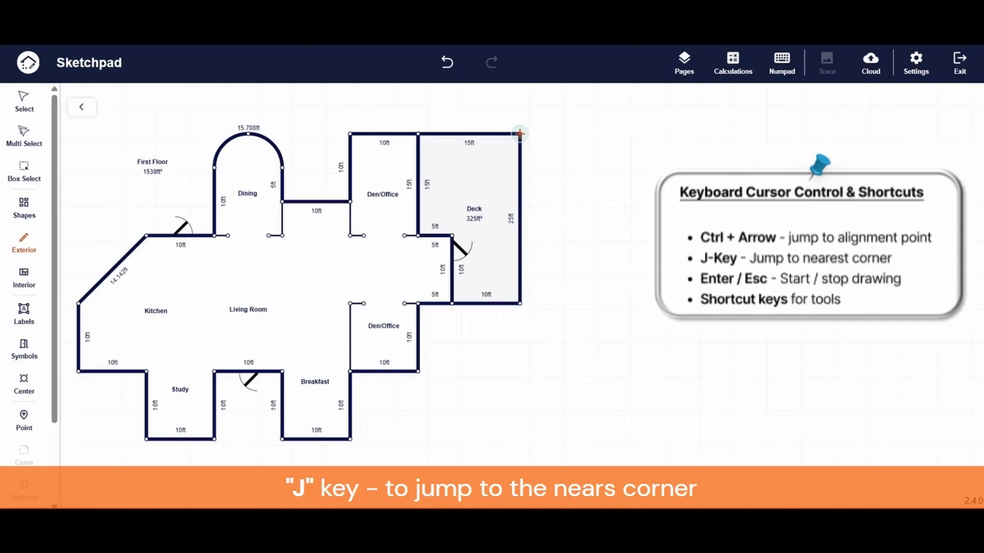
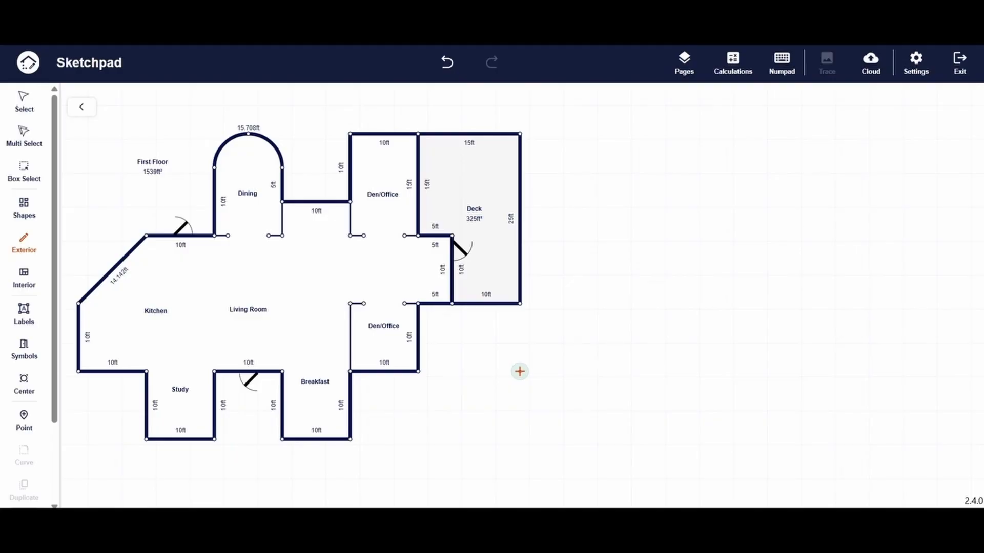
Step: Move the drawing cursor 10 ft to the right, start an exterior wall there and draw it 10 ft upward
{"action": "type", "text": "10"}
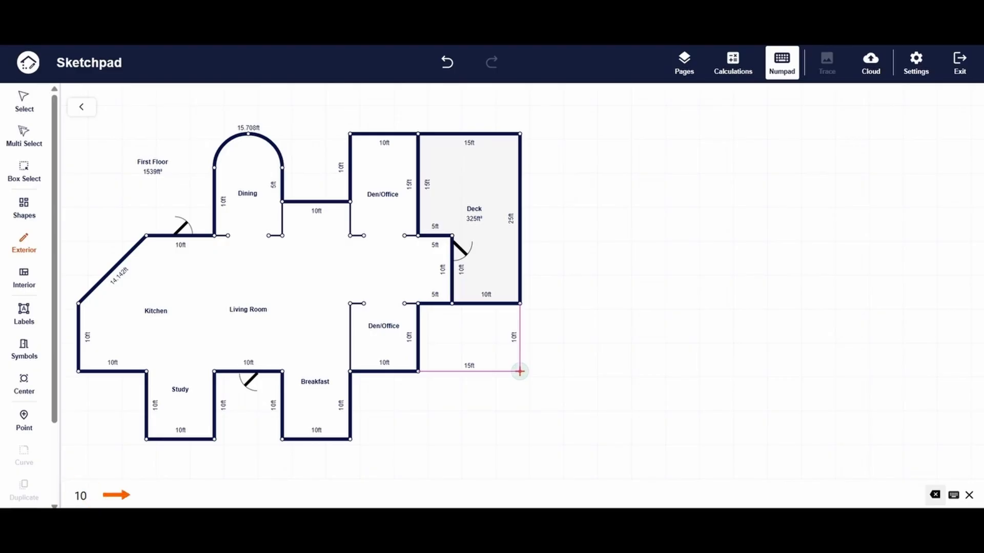
{"action": "key", "text": "Right"}
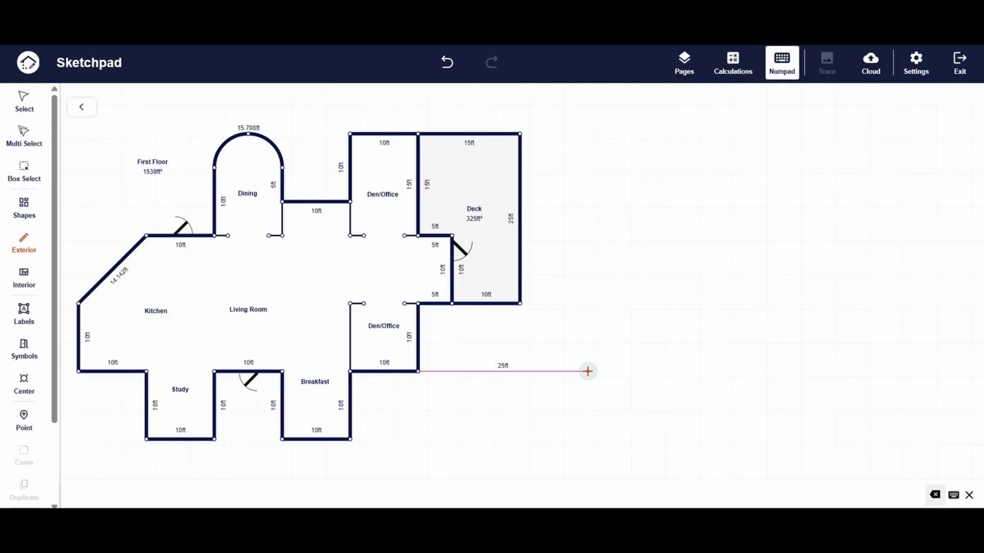
{"action": "key", "text": "Return"}
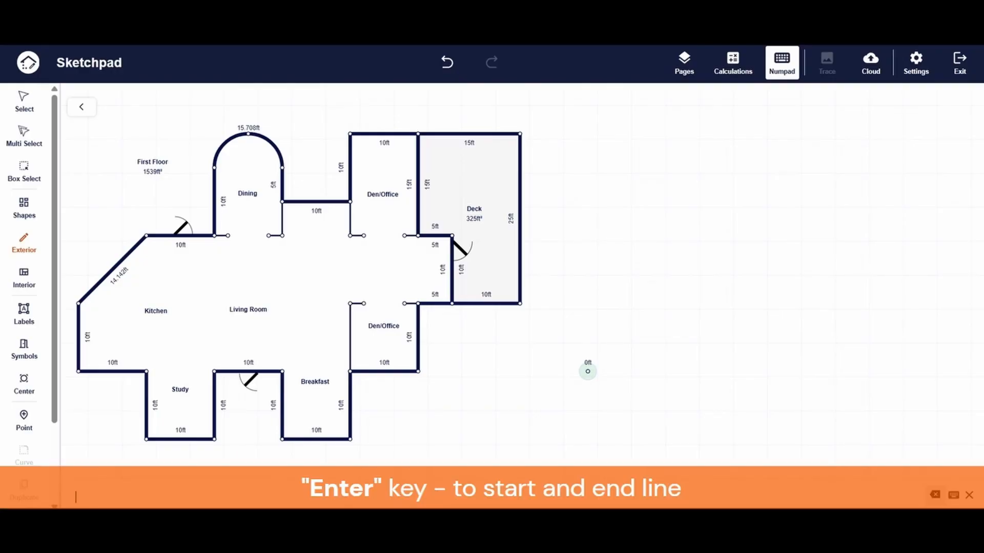
{"action": "type", "text": "10"}
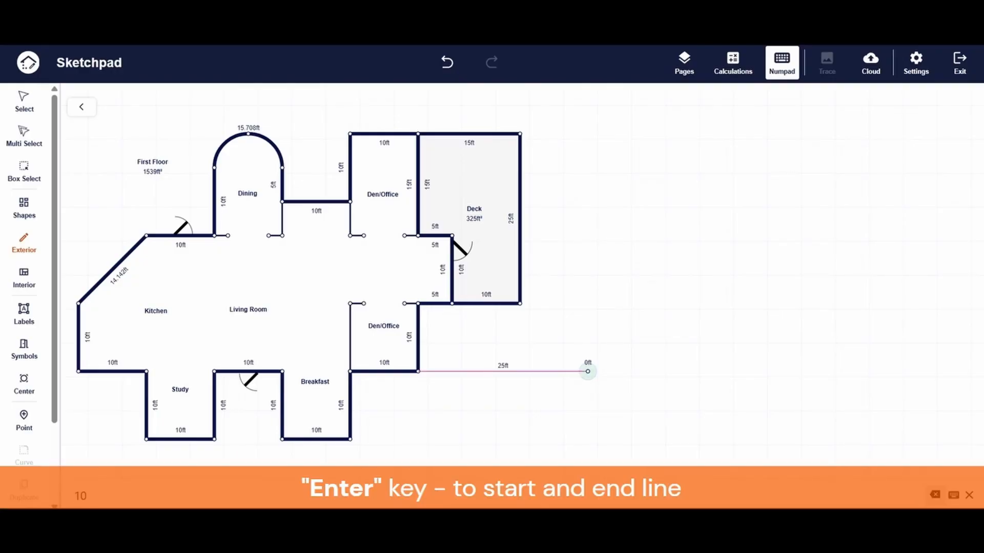
{"action": "key", "text": "Up"}
{"action": "key", "text": "ctrl+z"}
{"action": "key", "text": "ctrl+Up"}
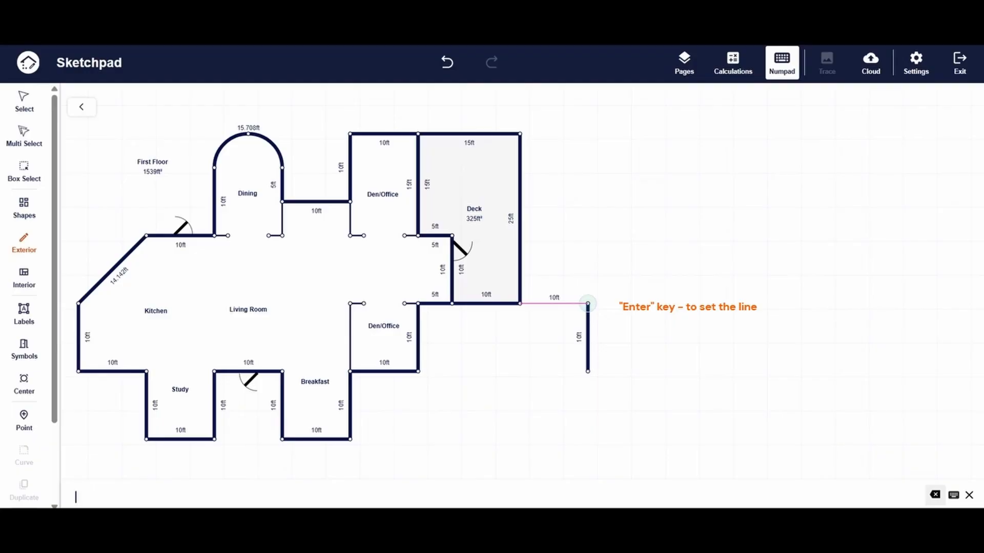
Step: Add a diagonal exterior wall running 10 ft right and 10 ft up from the first wall's upper end
{"action": "left_click_drag", "start_coordinate": [512, 363], "coordinate": [510, 360]}
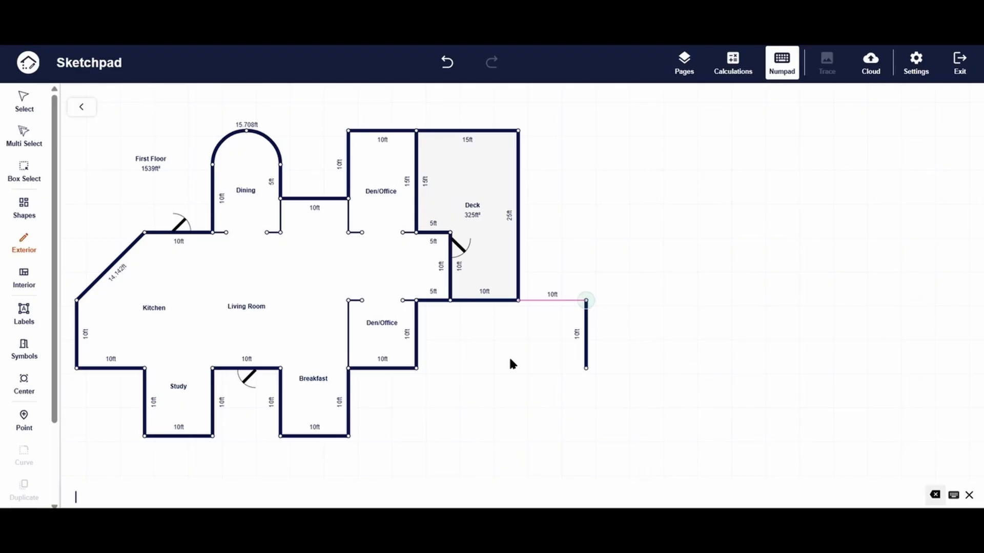
{"action": "type", "text": "10"}
{"action": "key", "text": "Right"}
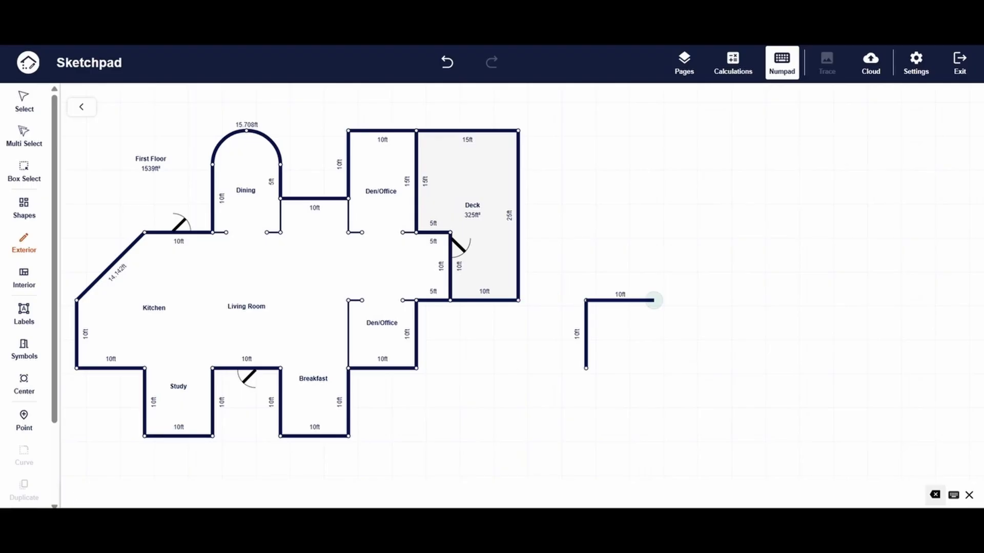
{"action": "type", "text": "10"}
{"action": "key", "text": "Up"}
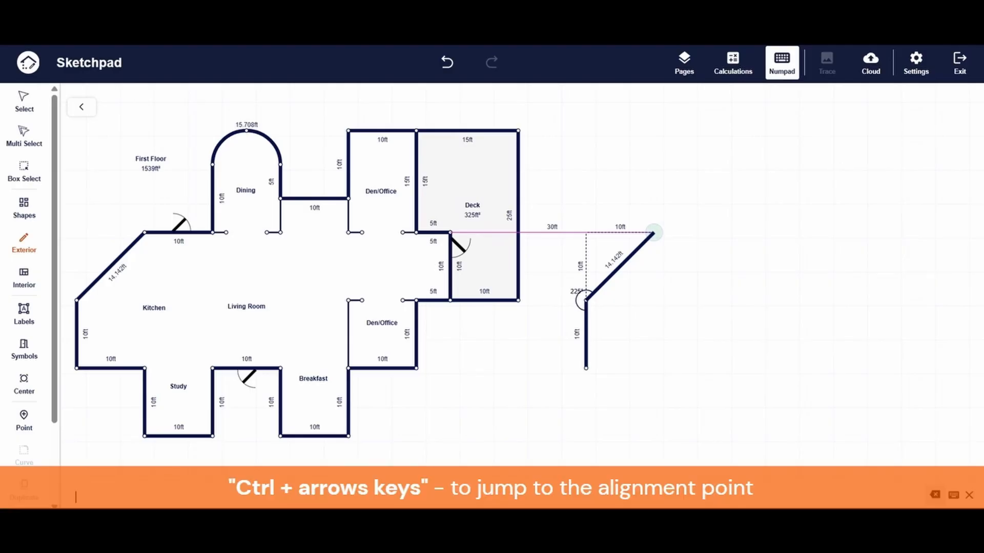
{"action": "key", "text": "Return"}
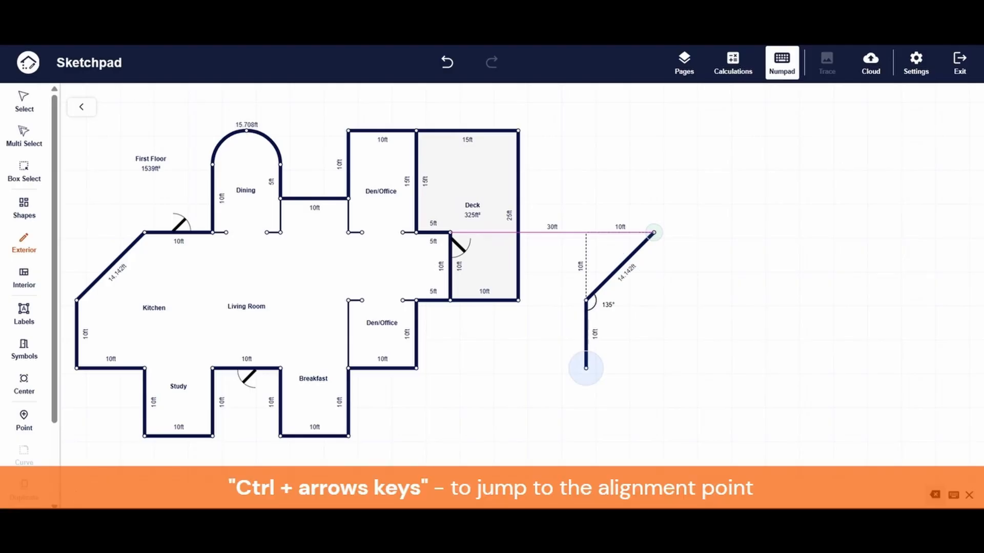
Step: Continue the exterior outline with a 10 ft wall to the right of the diagonal's end
{"action": "type", "text": "10"}
{"action": "key", "text": "Right"}
{"action": "key", "text": "Return"}
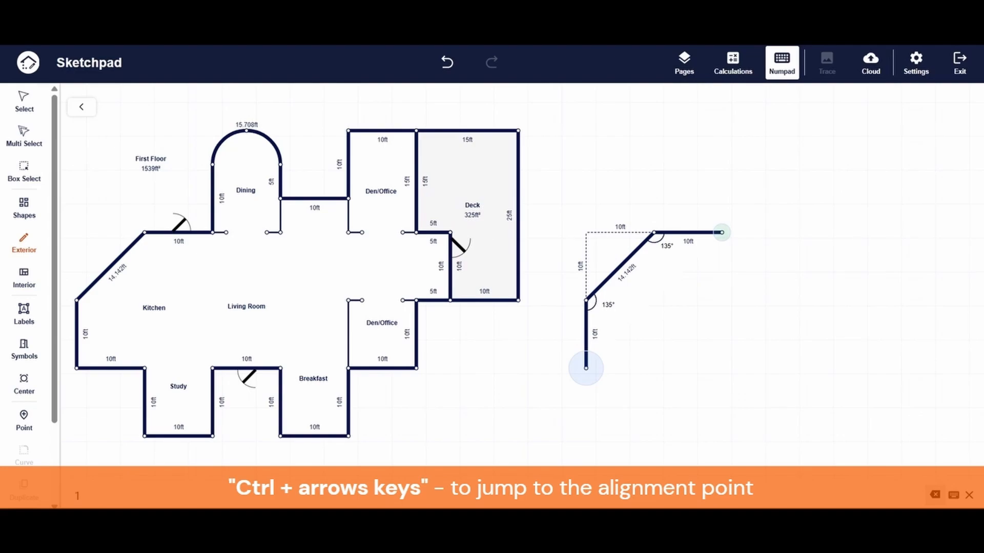
Step: Extend the outline 10 ft upward using alignment points, and add a 10 ft wall to the right
{"action": "key", "text": "ctrl+Up"}
{"action": "key", "text": "ctrl+Left"}
{"action": "key", "text": "ctrl+Up"}
{"action": "key", "text": "ctrl+Up"}
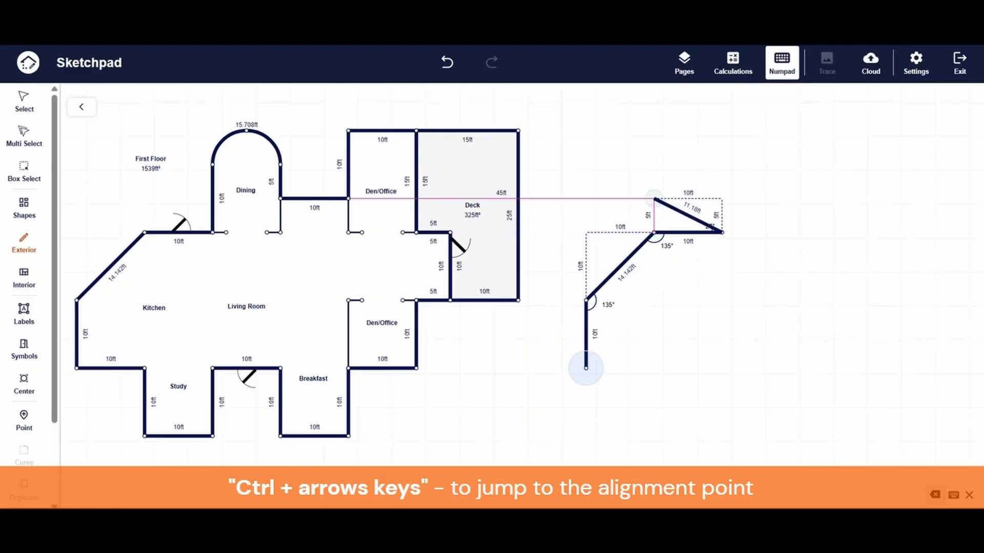
{"action": "key", "text": "ctrl+Right"}
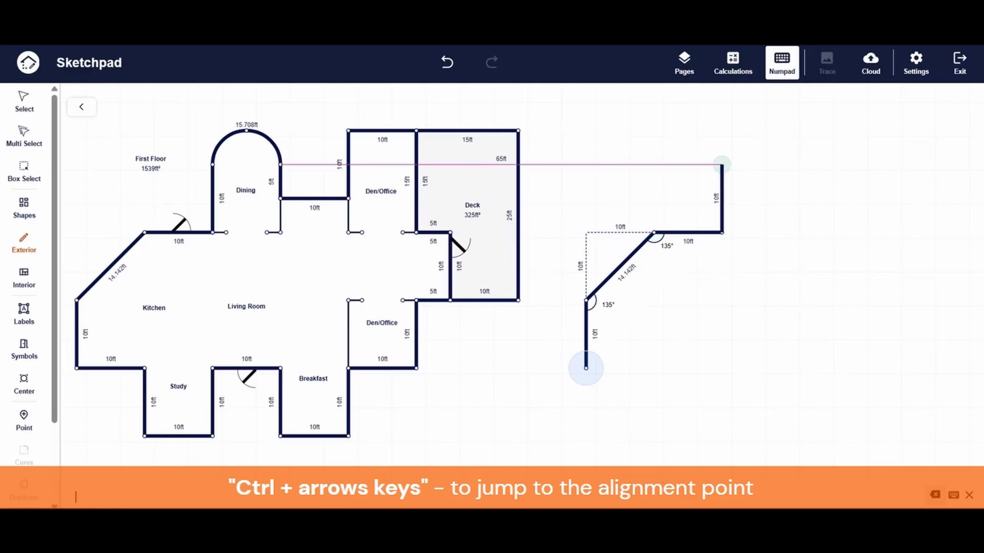
{"action": "key", "text": "Return"}
{"action": "key", "text": "Right"}
{"action": "key", "text": "Return"}
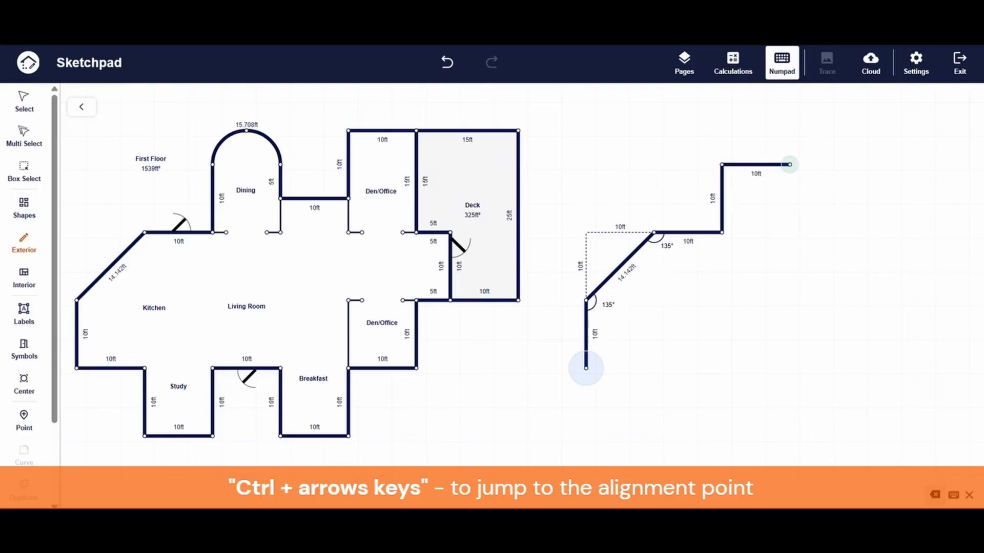
Step: Continue the exterior outline 5 ft downward, and add a 10 ft wall to the right
{"action": "type", "text": "5"}
{"action": "key", "text": "Down"}
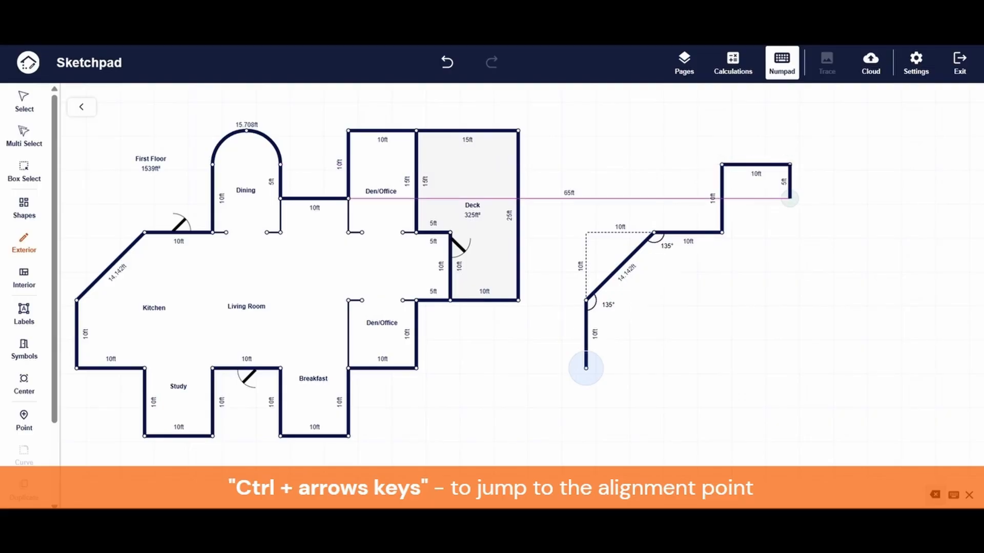
{"action": "key", "text": "Return"}
{"action": "type", "text": "10"}
{"action": "key", "text": "Right"}
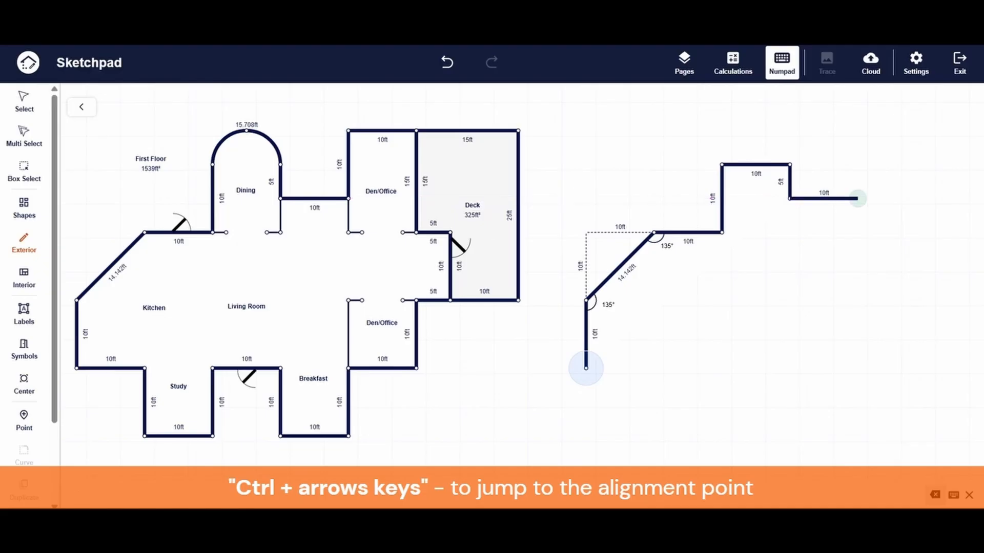
{"action": "key", "text": "Return"}
Step: Extend the outline 10 ft upward to align with the existing plan's top edge, and add a 10 ft wall to the right
{"action": "key", "text": "ctrl+Up"}
{"action": "key", "text": "ctrl+Up"}
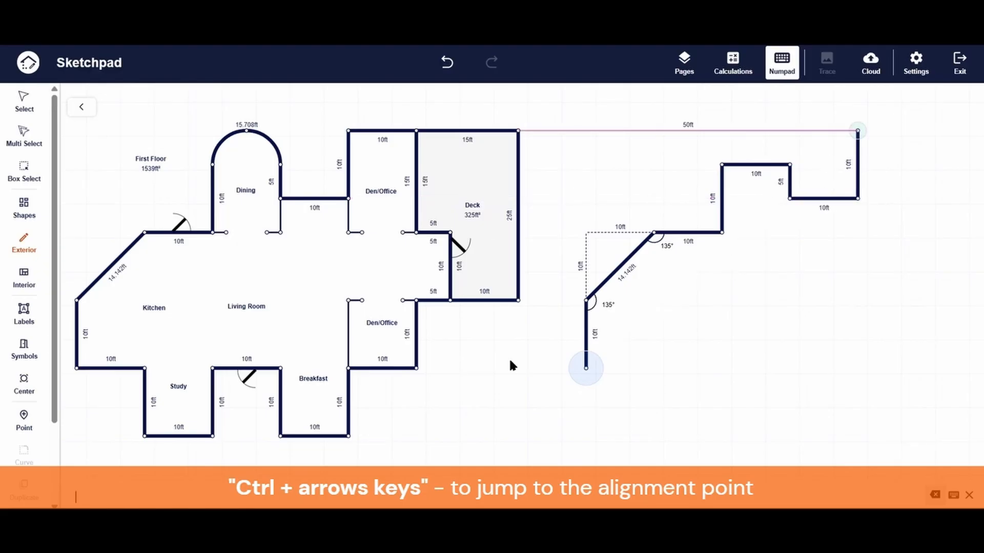
{"action": "type", "text": "10"}
{"action": "key", "text": "Right"}
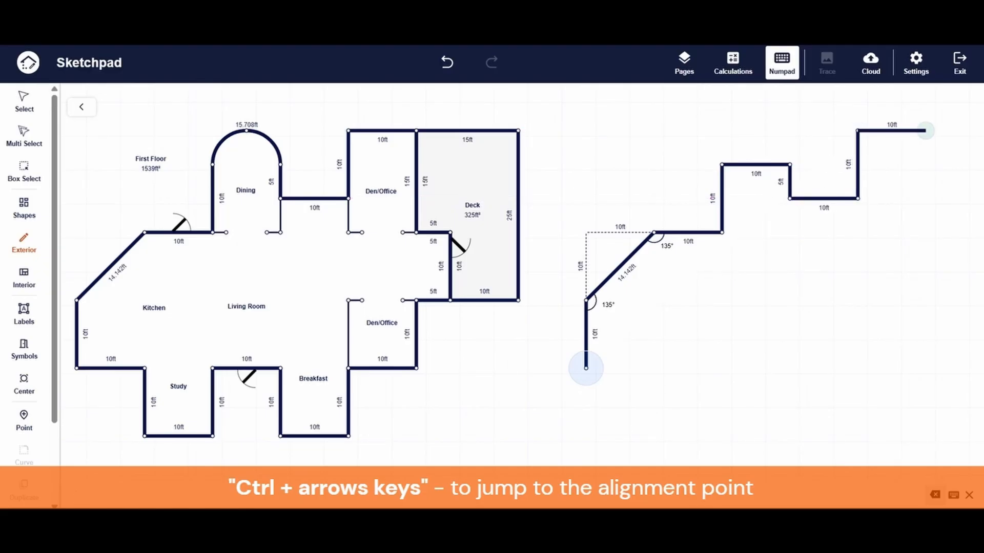
{"action": "key", "text": "Return"}
Step: Draw the outline 15 ft downward to the alignment point, and add a 5 ft wall to the right
{"action": "key", "text": "ctrl+Down"}
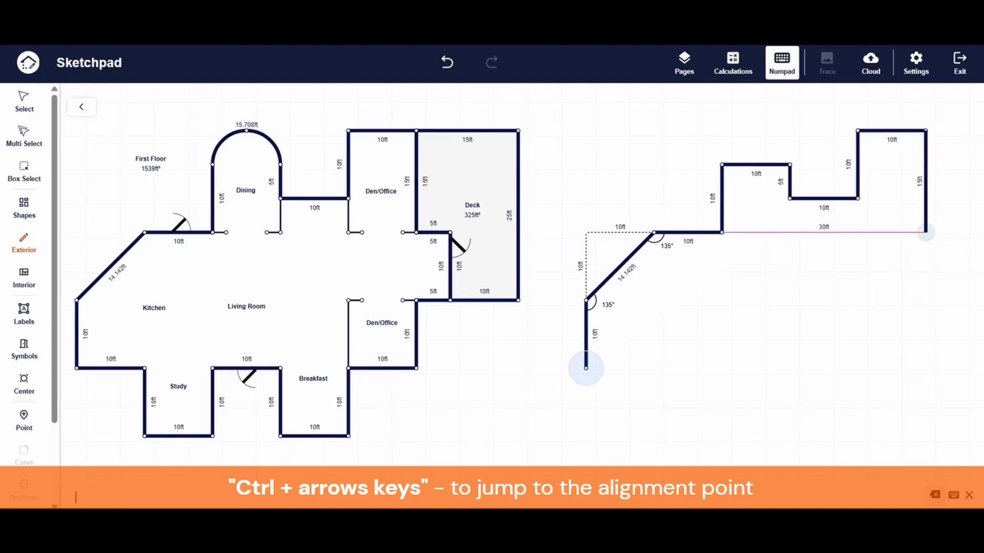
{"action": "key", "text": "Return"}
{"action": "key", "text": "Right"}
{"action": "key", "text": "Return"}
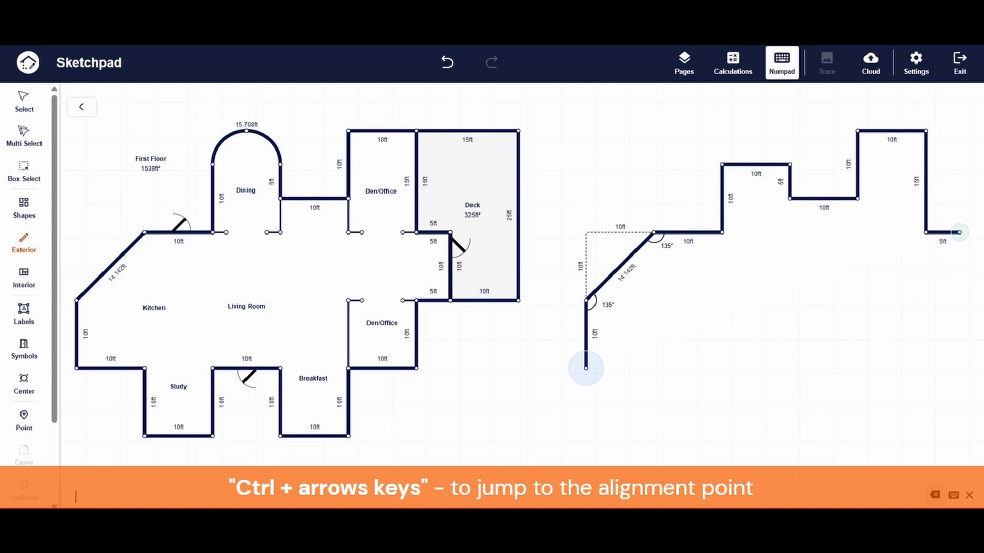
Step: Add a 10 ft wall downward using alignment points, and return the outline 5 ft to the left
{"action": "key", "text": "ctrl+Down"}
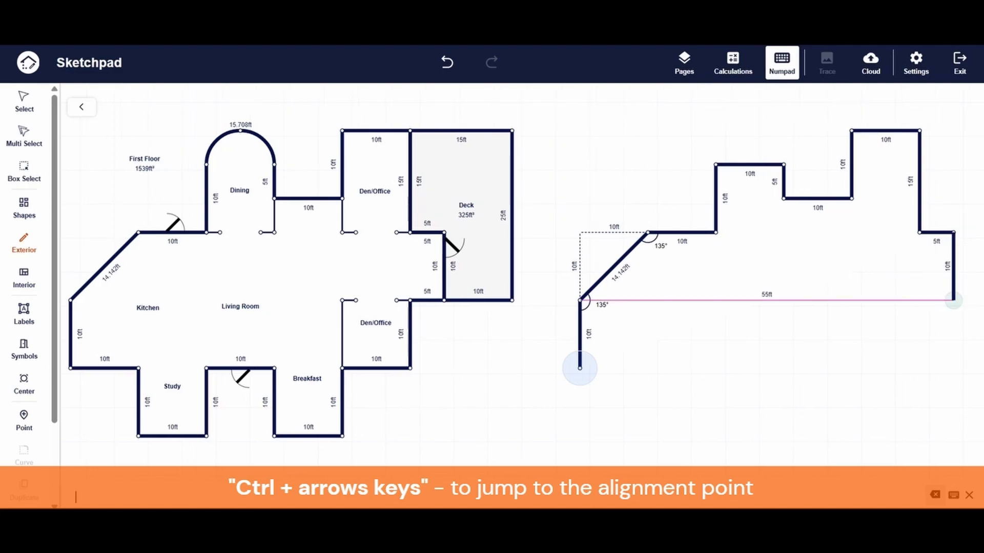
{"action": "key", "text": "Return"}
{"action": "key", "text": "ctrl+Left"}
{"action": "key", "text": "Return"}
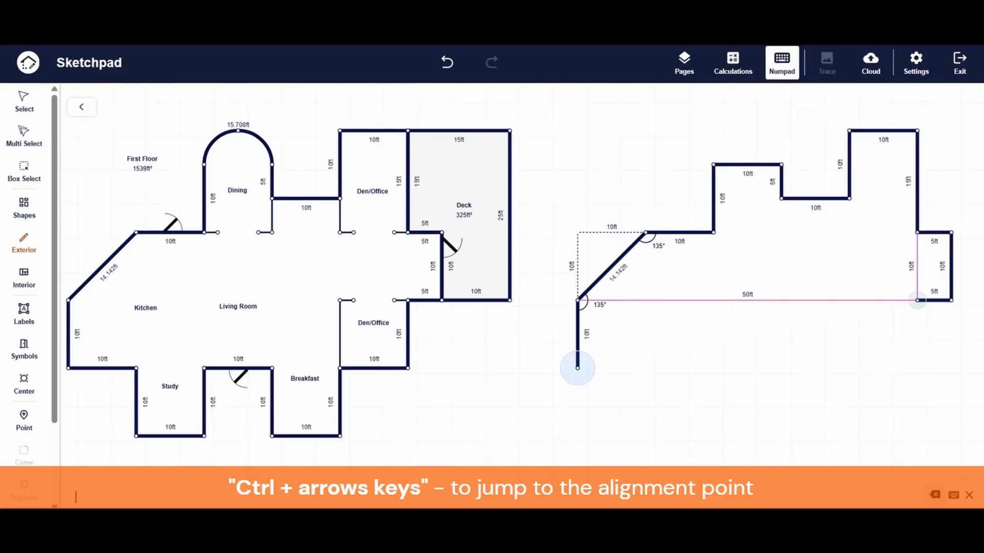
Step: Draw a 10 ft wall down to the level of the outline's start point, and add a 10 ft wall to the left
{"action": "key", "text": "ctrl+Down"}
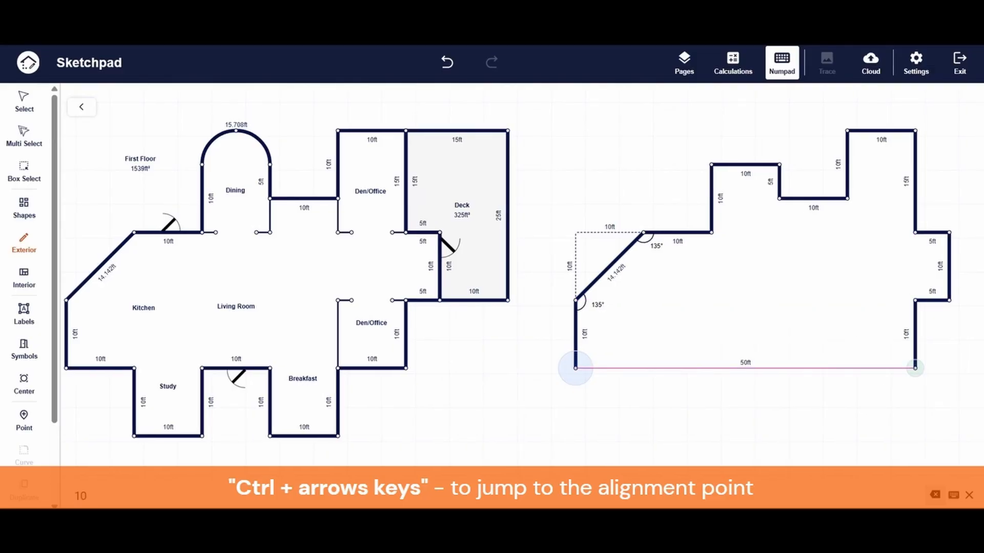
{"action": "key", "text": "Return"}
{"action": "key", "text": "ctrl+Left"}
{"action": "key", "text": "Return"}
Step: Form the lower-right bay of the new outline with 10 ft walls going down, left and back up
{"action": "key", "text": "ctrl+Down"}
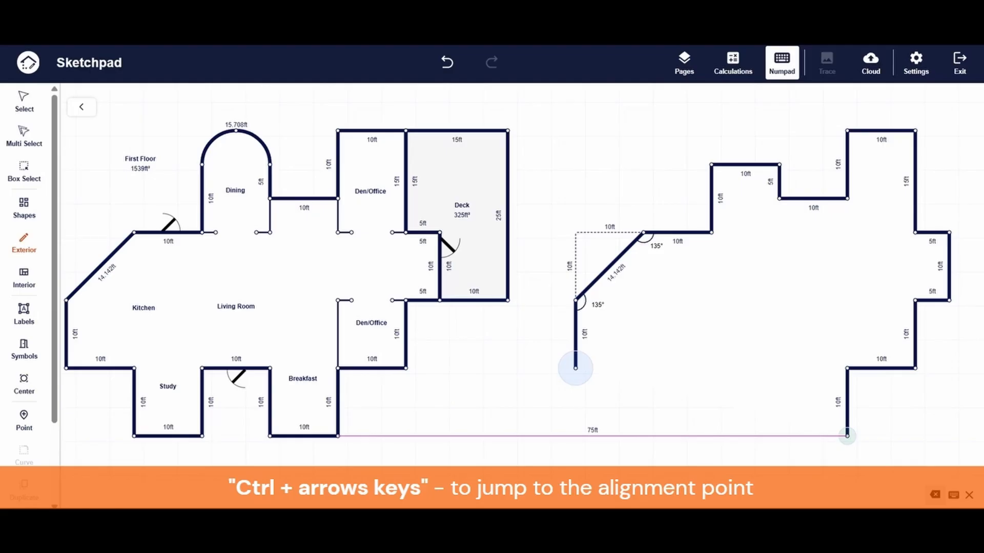
{"action": "key", "text": "Return"}
{"action": "key", "text": "ctrl+Left"}
{"action": "key", "text": "Return"}
{"action": "key", "text": "ctrl+Up"}
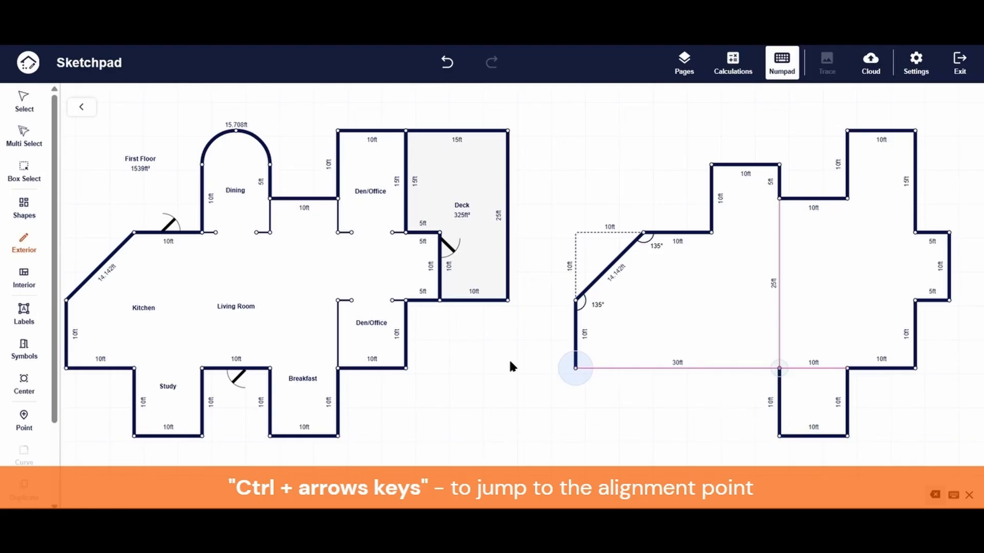
{"action": "key", "text": "Return"}
Step: Add a 10 ft wall to the left, and form the lower-left bay with 10 ft walls going down, left and up
{"action": "key", "text": "ctrl+Left"}
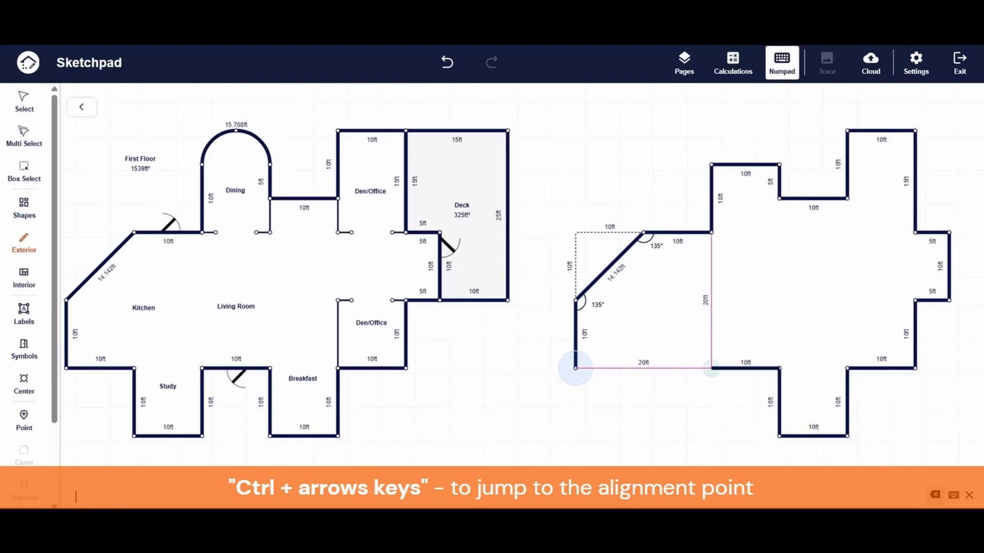
{"action": "key", "text": "Return"}
{"action": "key", "text": "ctrl+Down"}
{"action": "key", "text": "Return"}
{"action": "key", "text": "ctrl+Left"}
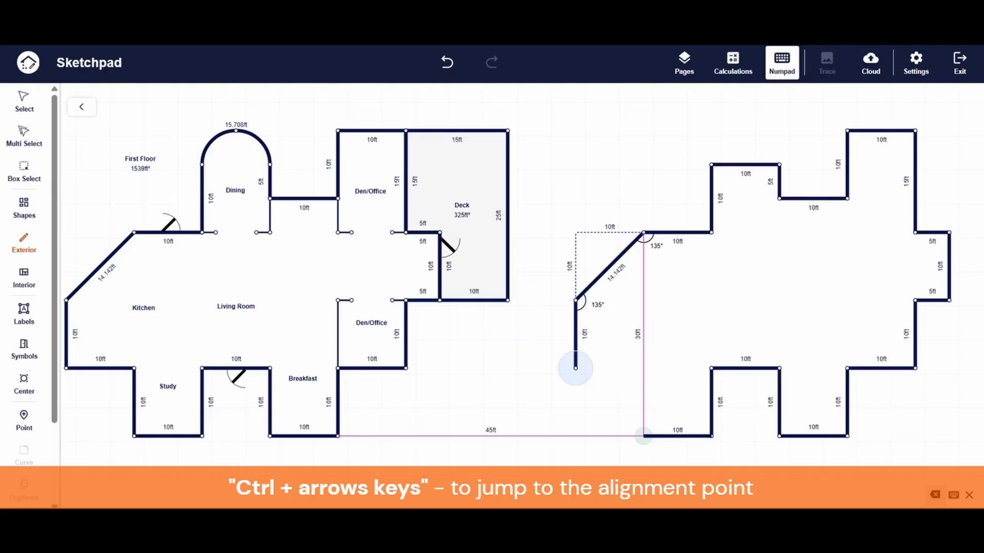
{"action": "key", "text": "Return"}
{"action": "key", "text": "ctrl+Up"}
{"action": "key", "text": "Return"}
Step: Close the new exterior outline automatically at its start point, and define the structure as First Floor
{"action": "key", "text": "ctrl+Left"}
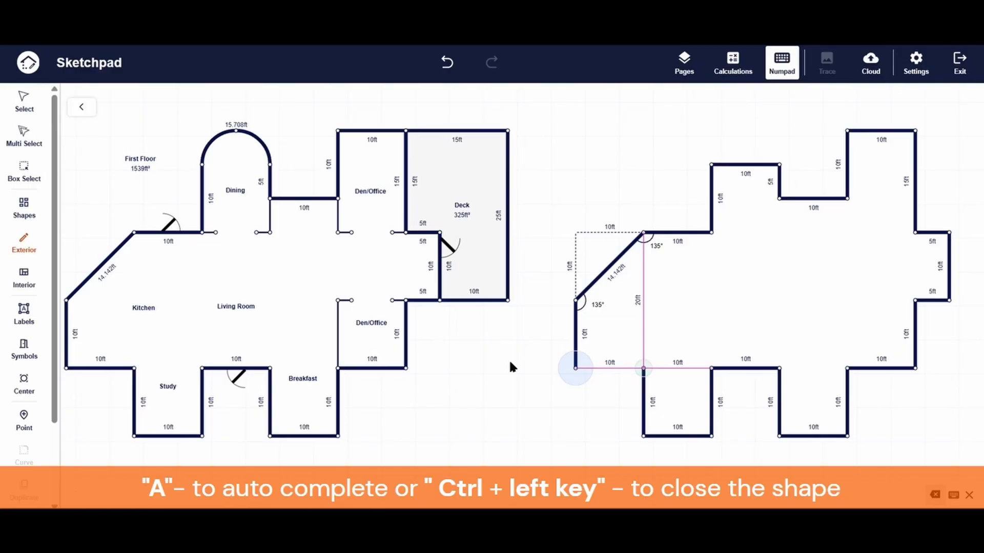
{"action": "key", "text": "a"}
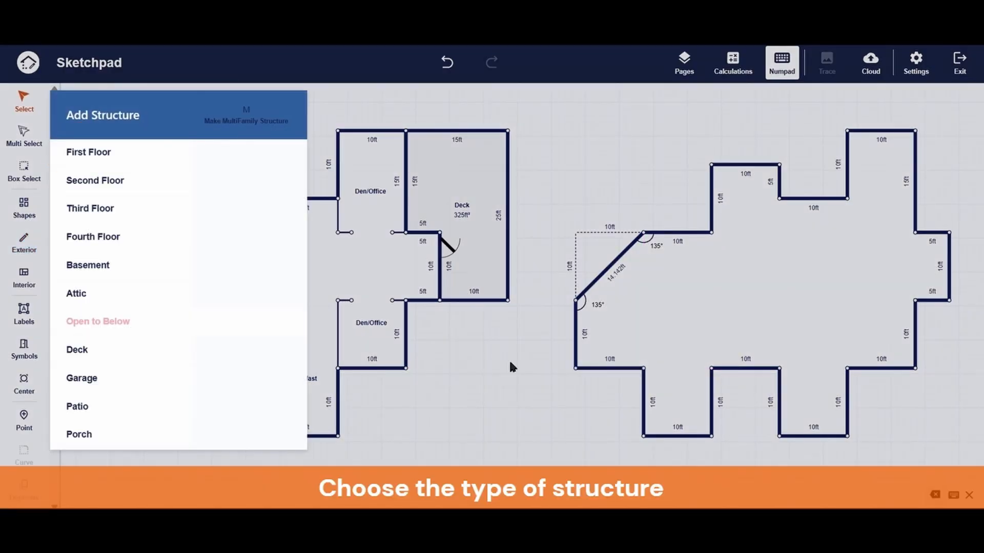
{"action": "left_click", "coordinate": [93, 152]}
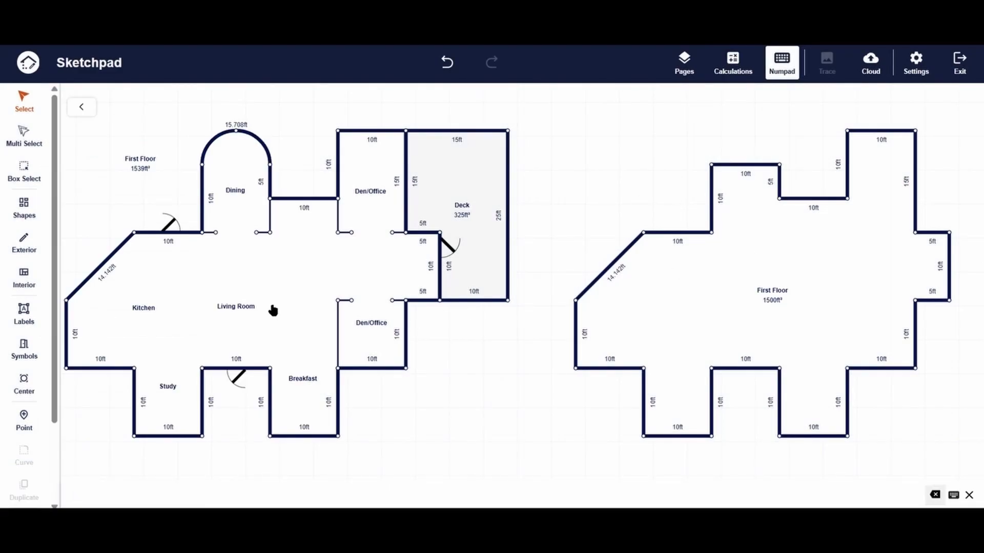
Step: Curve the new plan's upper 10 ft wall beside the 5 ft wall outward into a 5 ft high arc
{"action": "left_click", "coordinate": [747, 165]}
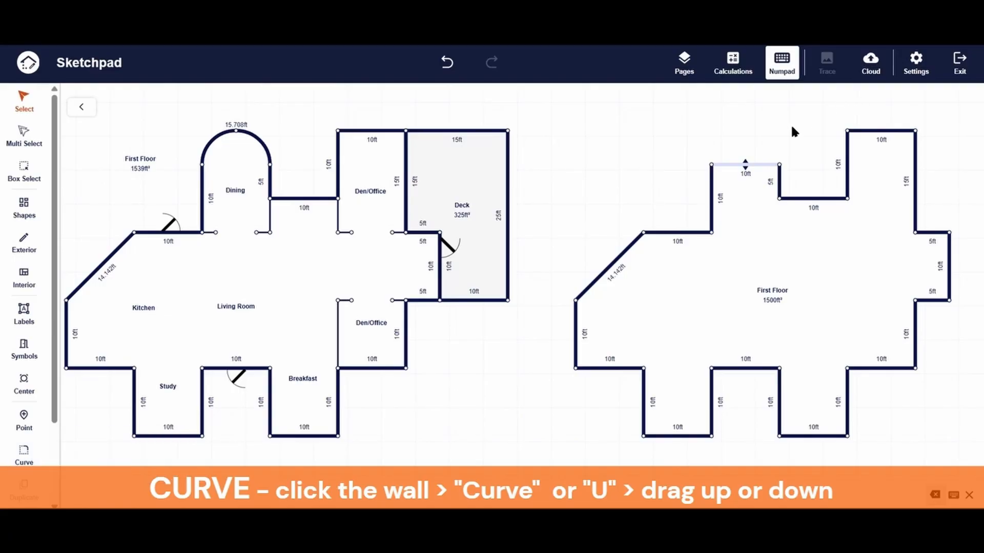
{"action": "key", "text": "u"}
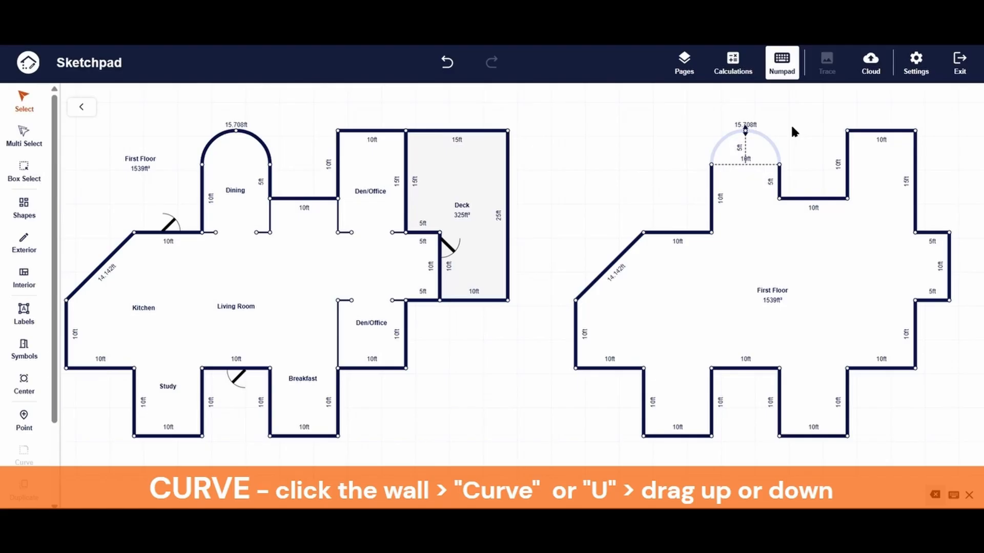
{"action": "left_click", "coordinate": [792, 128]}
{"action": "left_click", "coordinate": [746, 134]}
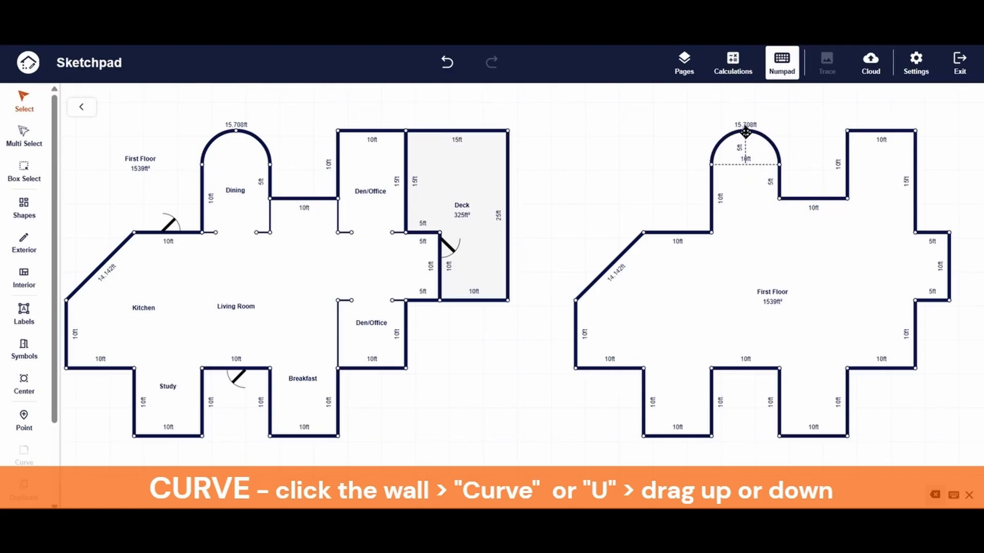
Step: Try stretching the arc to about 8.8 ft high and adjusting its curvature, and restore the 5 ft high arc
{"action": "left_click_drag", "start_coordinate": [746, 133], "coordinate": [736, 108]}
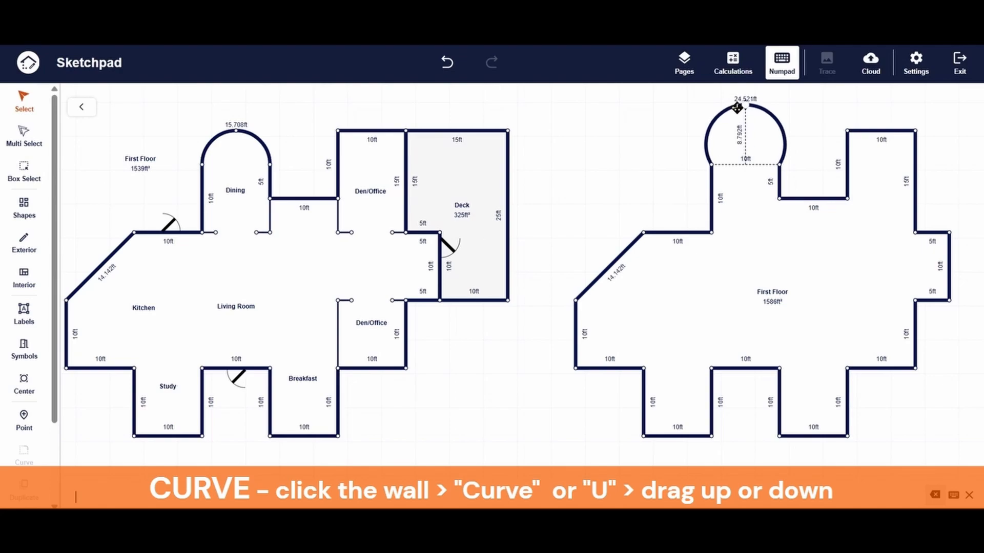
{"action": "key", "text": "u"}
{"action": "key", "text": "u"}
{"action": "key", "text": "u"}
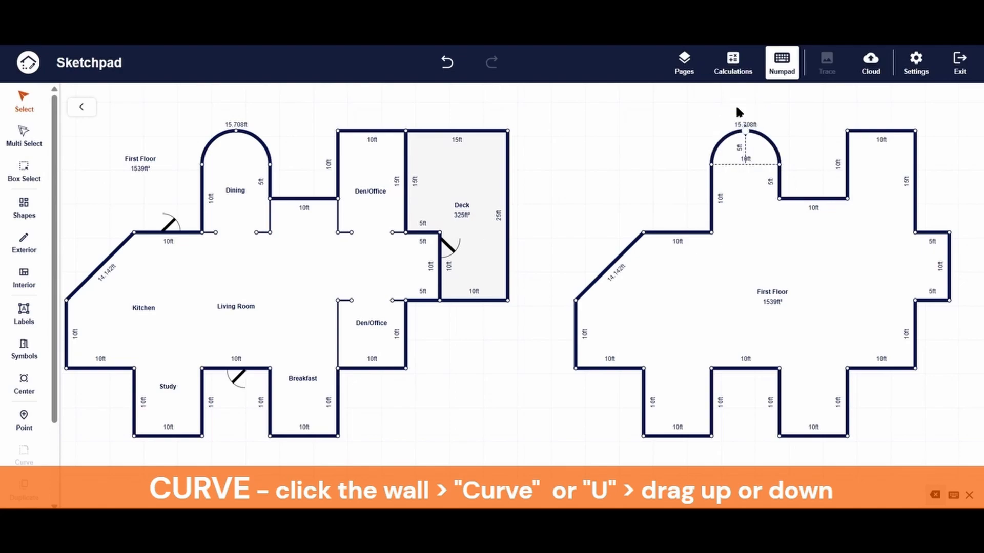
{"action": "key", "text": "Down"}
{"action": "key", "text": "Down"}
{"action": "key", "text": "Down"}
{"action": "key", "text": "Up"}
{"action": "key", "text": "Up"}
{"action": "key", "text": "Up"}
{"action": "left_click", "coordinate": [827, 114]}
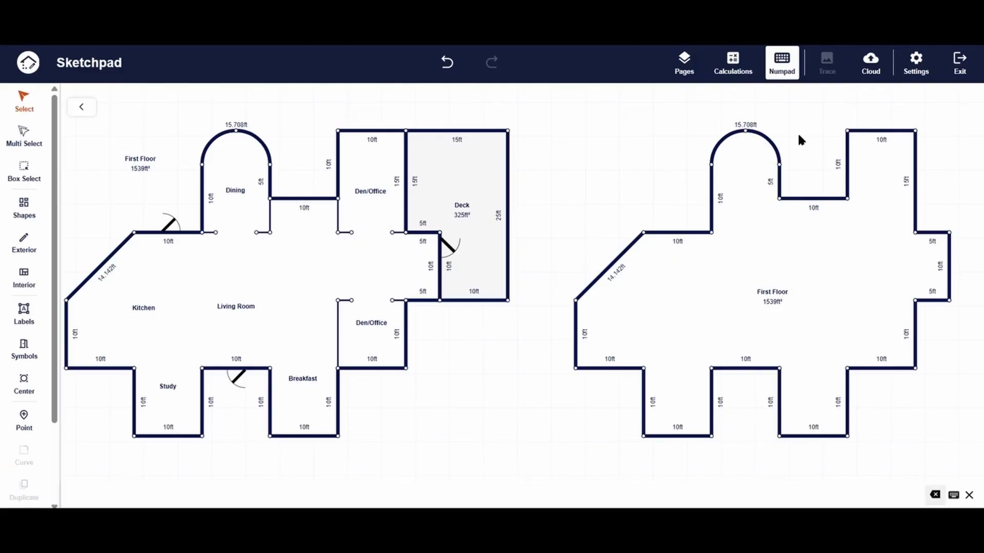
Step: From the new plan's upper-right corner, draw exterior walls 15 ft to the right and 25 ft down using alignment points
{"action": "scroll", "coordinate": [609, 180], "scroll_direction": "down", "scroll_amount": 1}
{"action": "scroll", "coordinate": [589, 177], "scroll_direction": "down", "scroll_amount": 1}
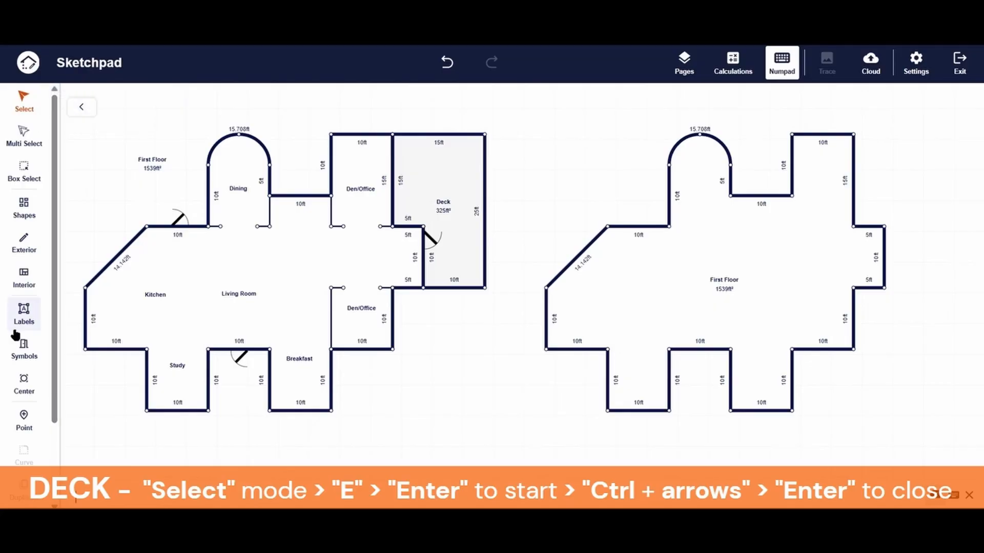
{"action": "key", "text": "e"}
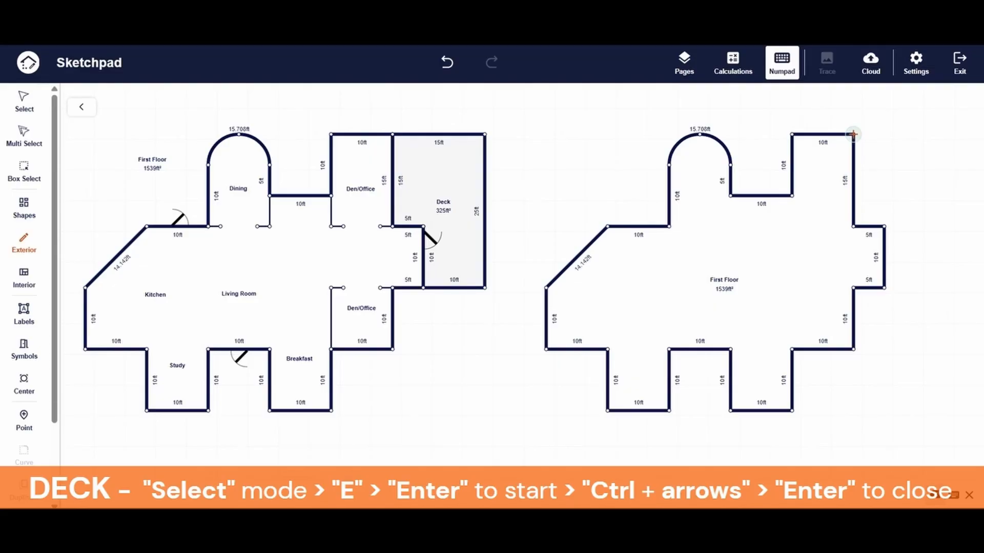
{"action": "key", "text": "Return"}
{"action": "key", "text": "ctrl+Right"}
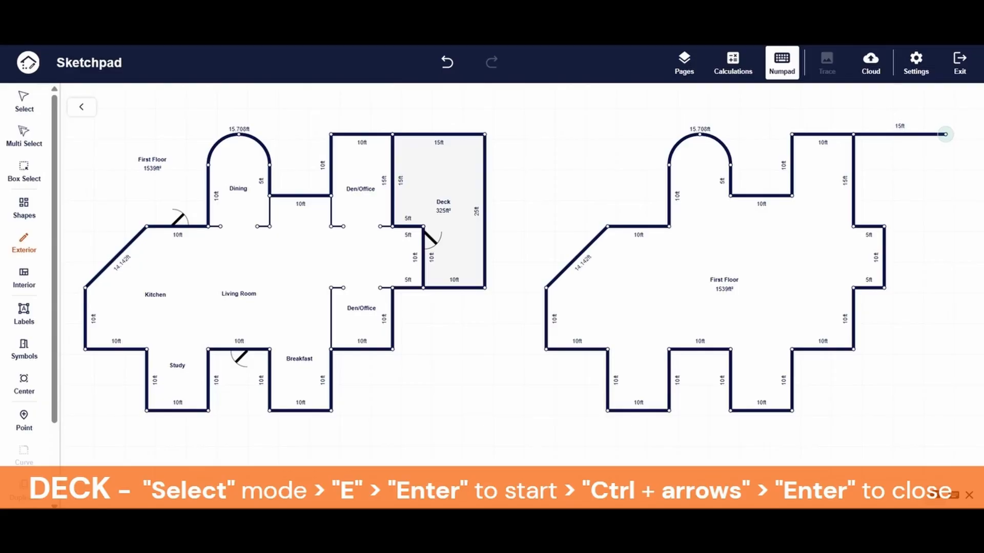
{"action": "key", "text": "ctrl+Down"}
{"action": "key", "text": "ctrl+Down"}
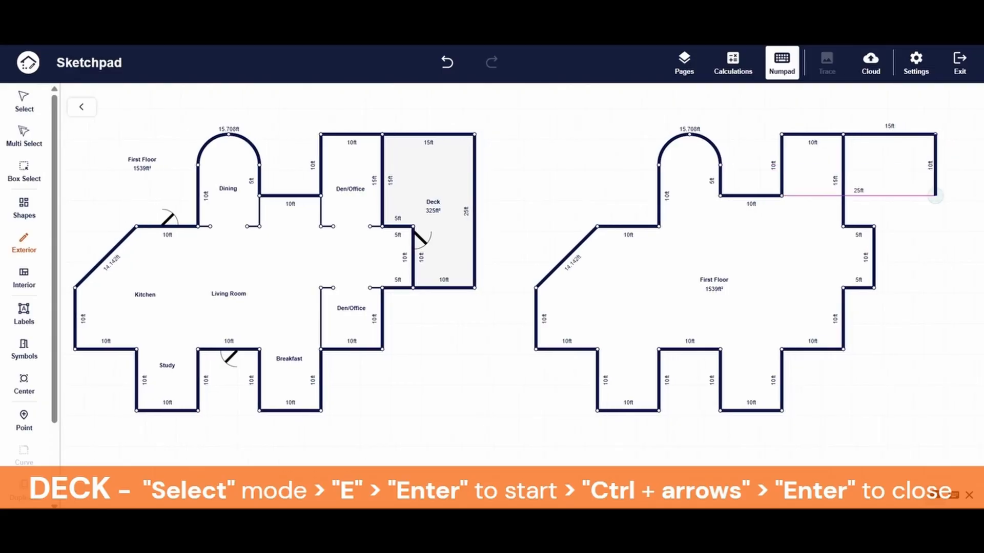
{"action": "key", "text": "ctrl+Down"}
{"action": "key", "text": "ctrl+Down"}
{"action": "key", "text": "ctrl+Down"}
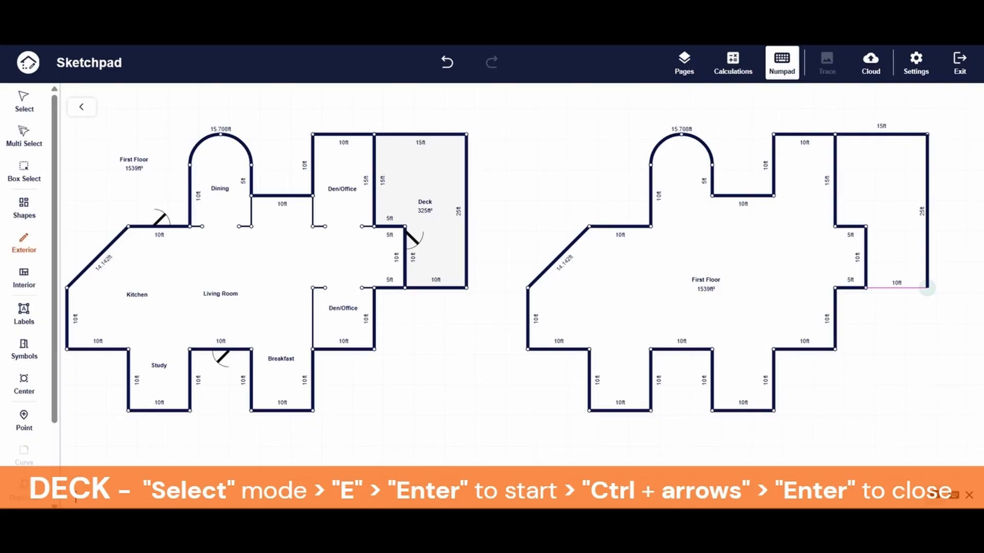
Step: Close the added area with a 10 ft wall back to the house, and define the structure as Deck
{"action": "key", "text": "Return"}
{"action": "key", "text": "Return"}
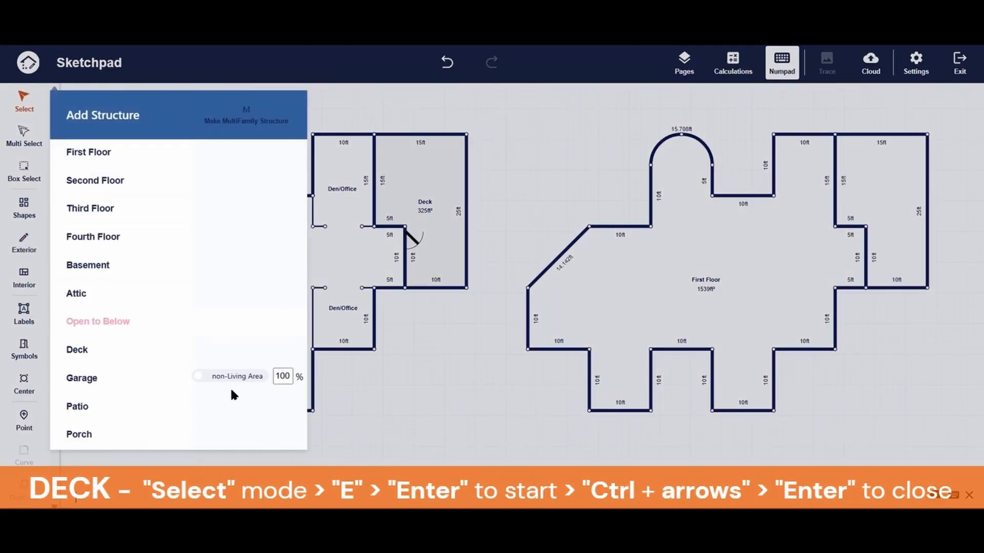
{"action": "left_click", "coordinate": [110, 354]}
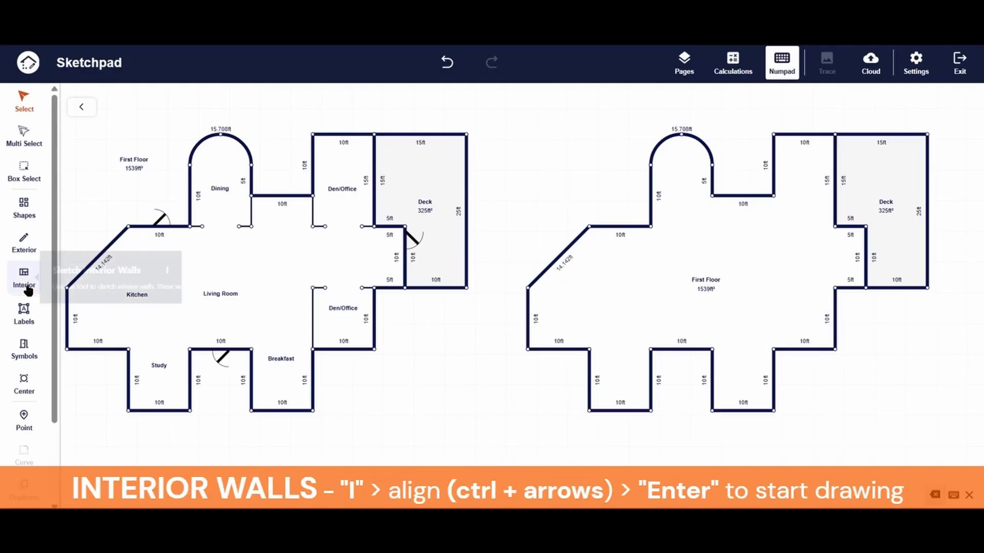
Step: Draw an interior wall stub about 2 ft to the right from the inner corner below the arc's left wall
{"action": "key", "text": "i"}
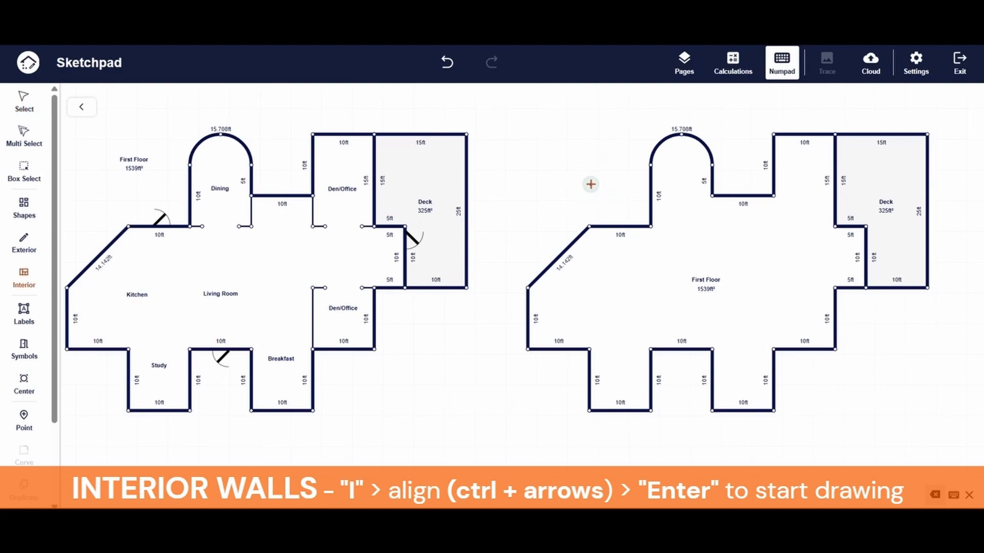
{"action": "key", "text": "ctrl+Right"}
{"action": "key", "text": "ctrl+Down"}
{"action": "key", "text": "ctrl+Right"}
{"action": "key", "text": "ctrl+Right"}
{"action": "key", "text": "ctrl+Up"}
{"action": "key", "text": "ctrl+Up"}
{"action": "key", "text": "ctrl+Left"}
{"action": "key", "text": "ctrl+Left"}
{"action": "key", "text": "ctrl+Left"}
{"action": "key", "text": "ctrl+Left"}
{"action": "key", "text": "ctrl+Left"}
{"action": "key", "text": "ctrl+Down"}
{"action": "key", "text": "Return"}
{"action": "key", "text": "ctrl+Right"}
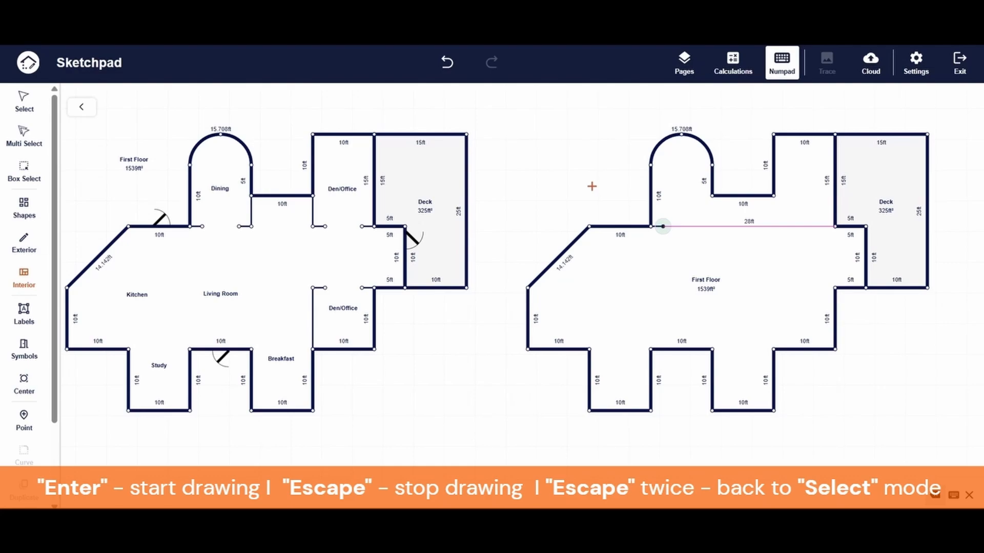
{"action": "key", "text": "Escape"}
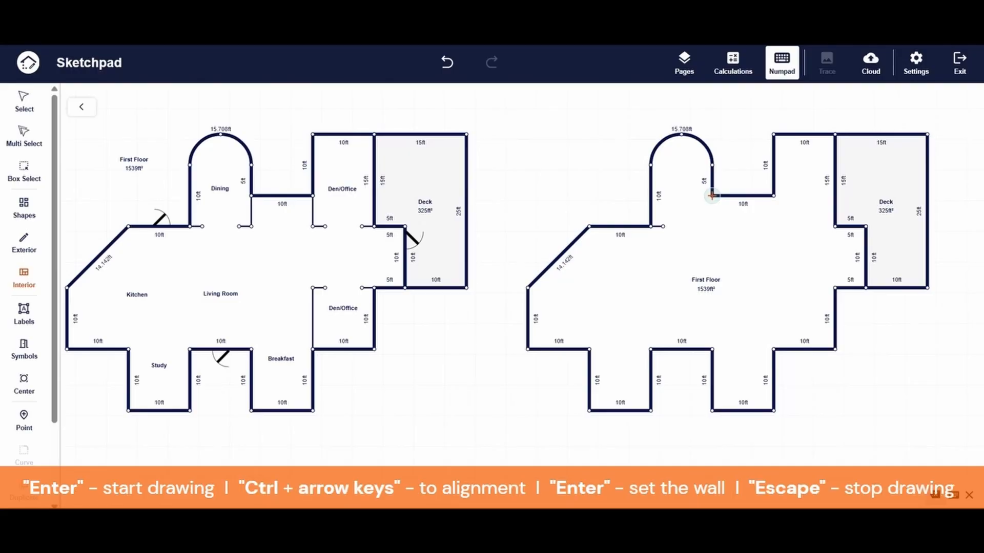
Step: From the corner below the arc's right wall, draw an interior wall 5 ft down and 2 ft to the left
{"action": "key", "text": "Return"}
{"action": "key", "text": "ctrl+Down"}
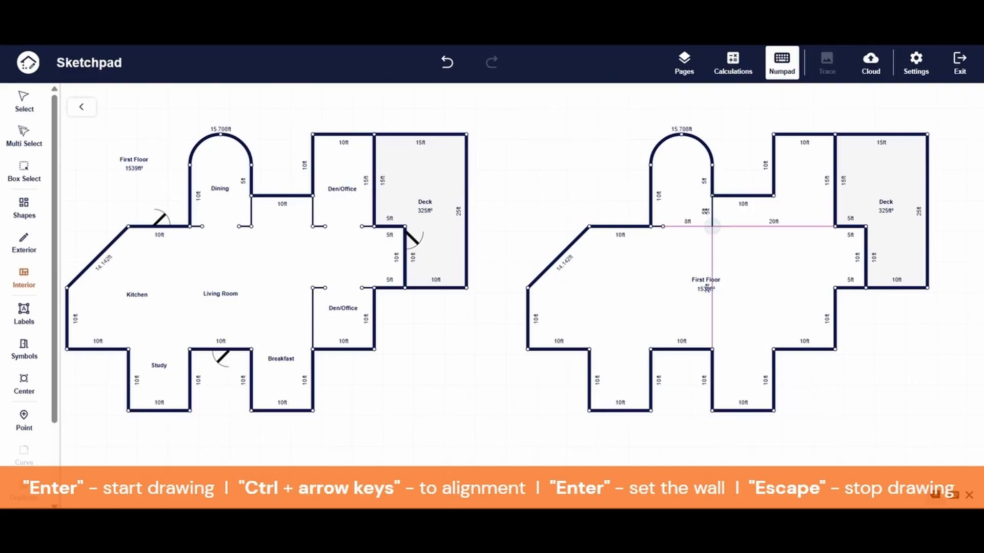
{"action": "key", "text": "Return"}
{"action": "type", "text": "2"}
{"action": "key", "text": "Left"}
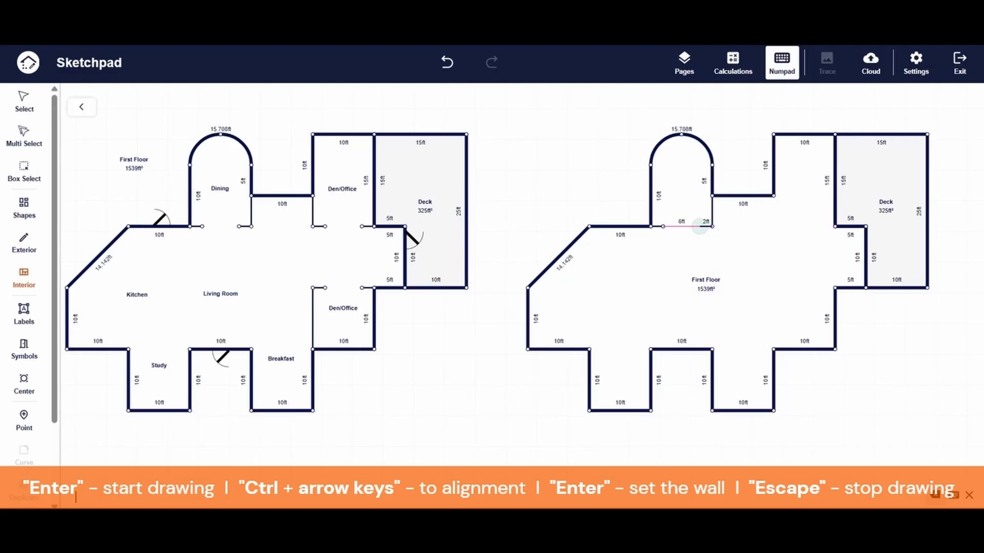
{"action": "key", "text": "Return"}
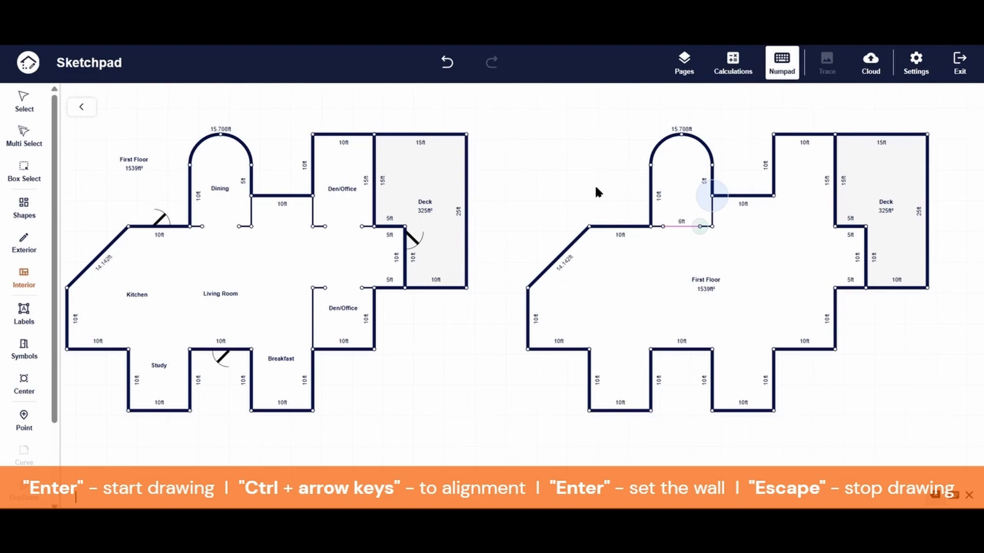
Step: From the inner corner below the upper-right room's left wall, draw an interior wall 5 ft down and 2 ft to the right
{"action": "key", "text": "Escape"}
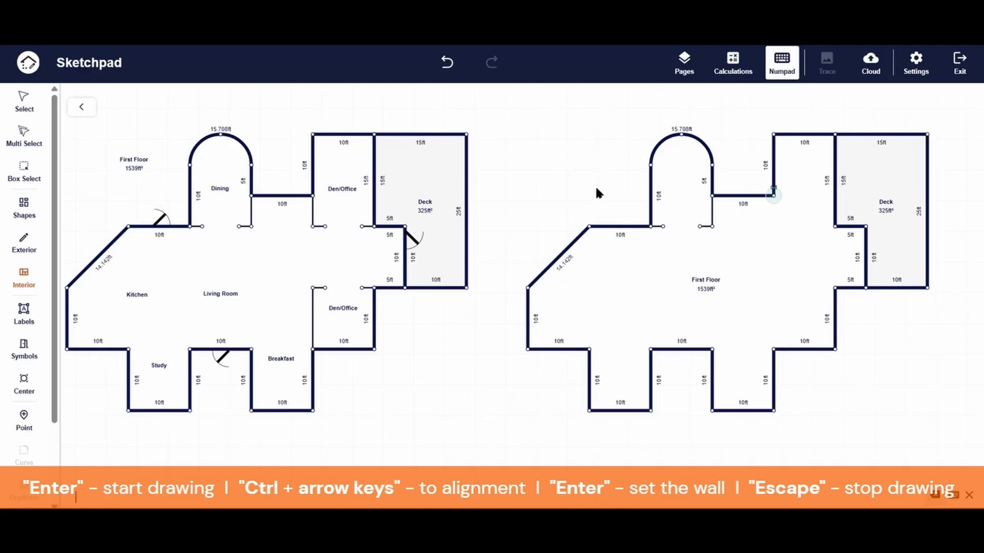
{"action": "key", "text": "ctrl+Down"}
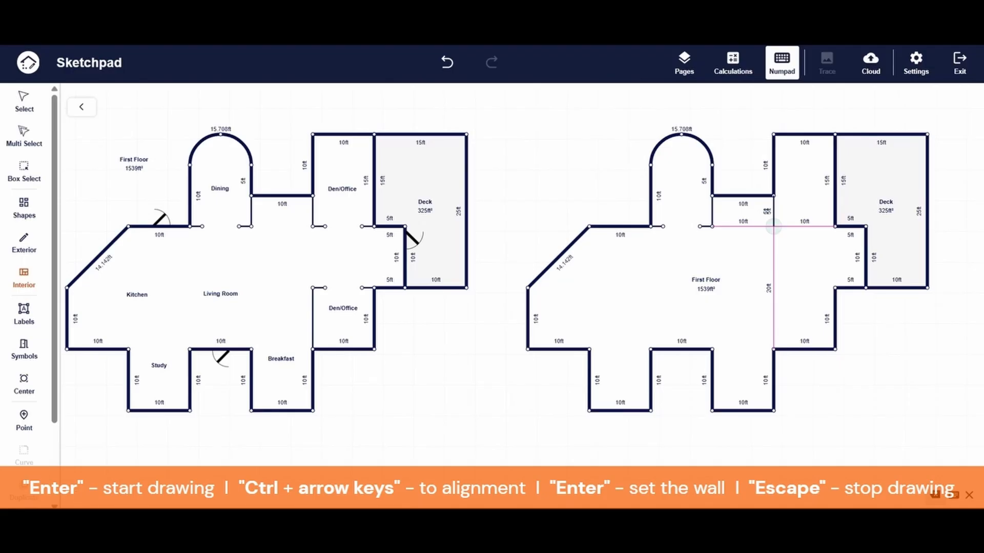
{"action": "key", "text": "Return"}
{"action": "type", "text": "2"}
{"action": "key", "text": "Return"}
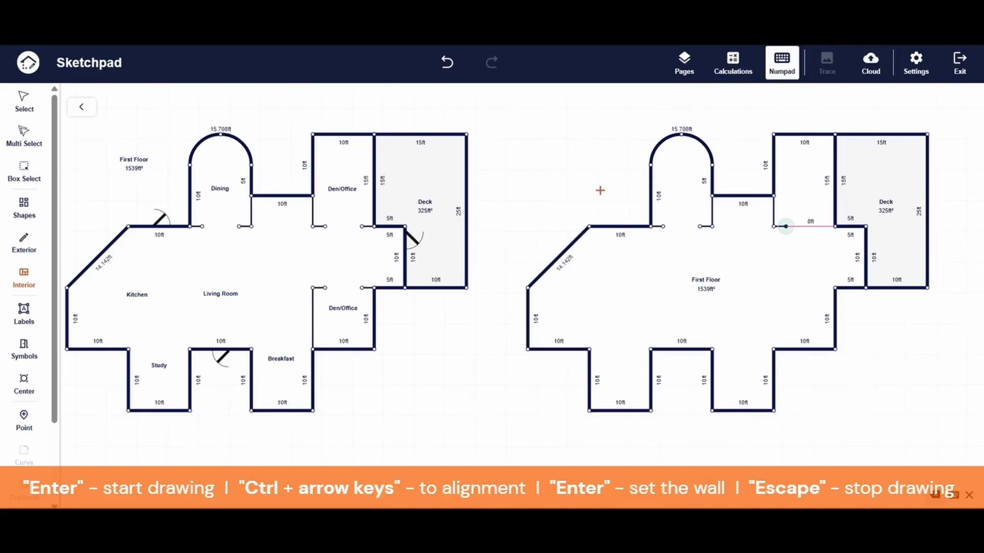
{"action": "key", "text": "Escape"}
Step: Draw 2 ft interior wall stubs to the left from the two inner corners of the recess beside the deck
{"action": "key", "text": "Left"}
{"action": "key", "text": "Left"}
{"action": "key", "text": "Return"}
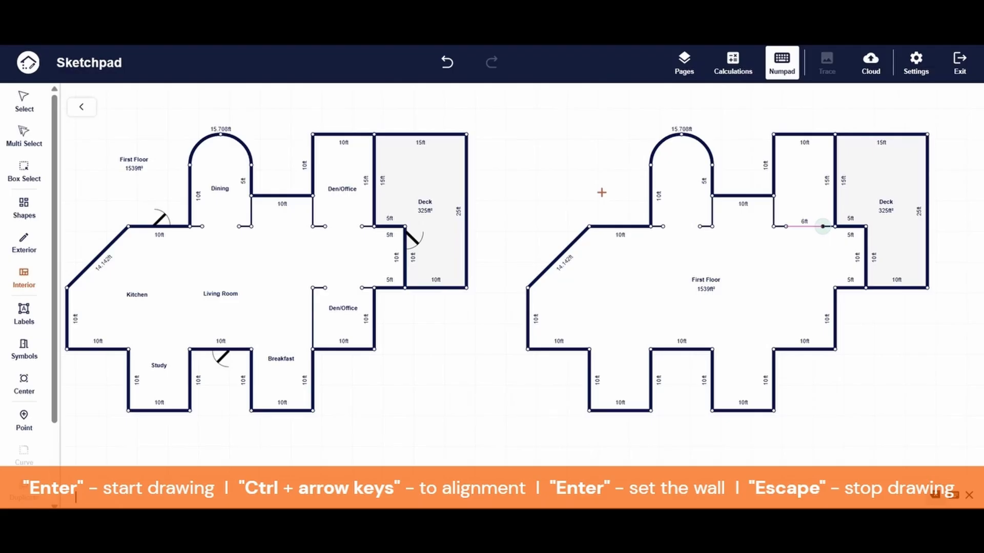
{"action": "key", "text": "Escape"}
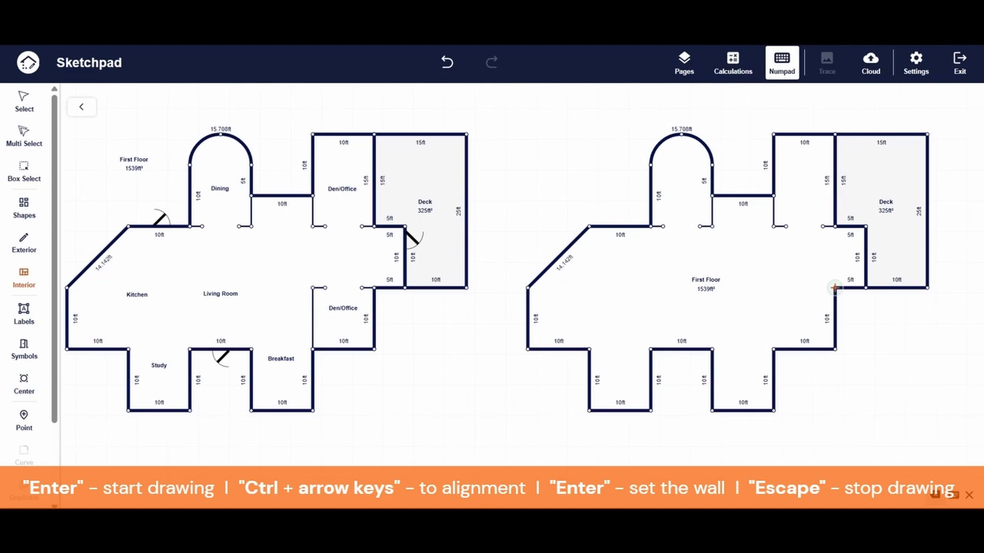
{"action": "key", "text": "Return"}
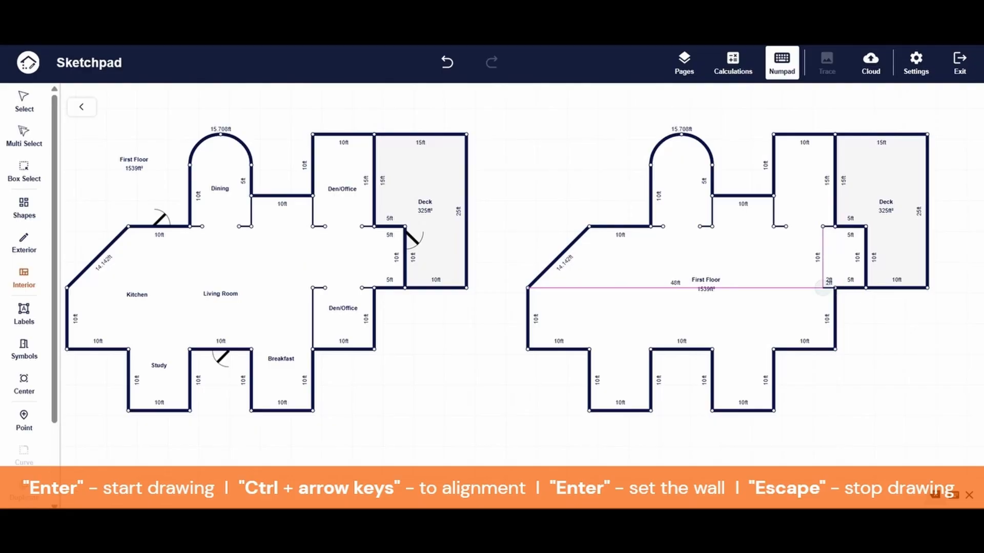
{"action": "key", "text": "Return"}
{"action": "key", "text": "Escape"}
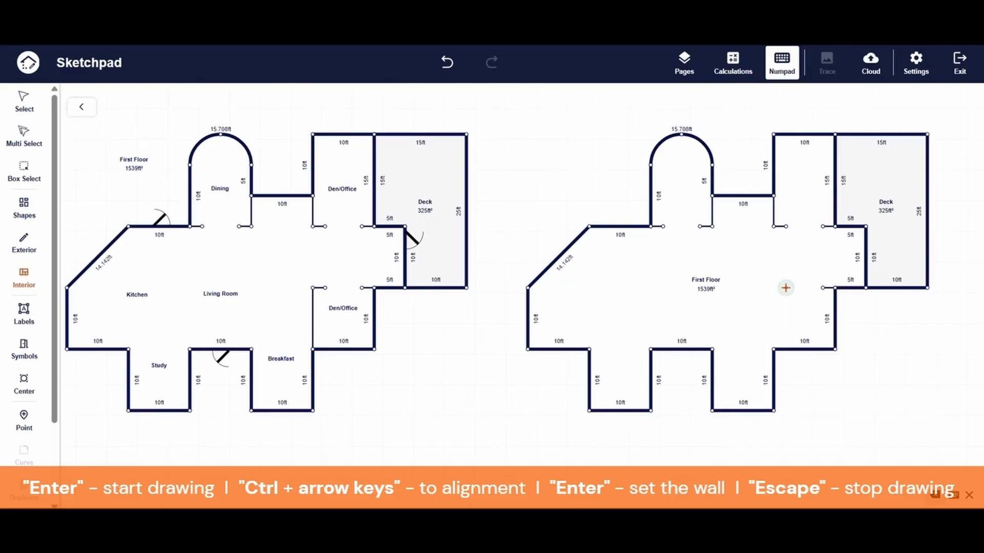
Step: Starting 6 ft left of the lower stub, draw an interior wall 2 ft to the left and 10 ft down to the exterior corner
{"action": "key", "text": "Return"}
{"action": "key", "text": "ctrl+Left"}
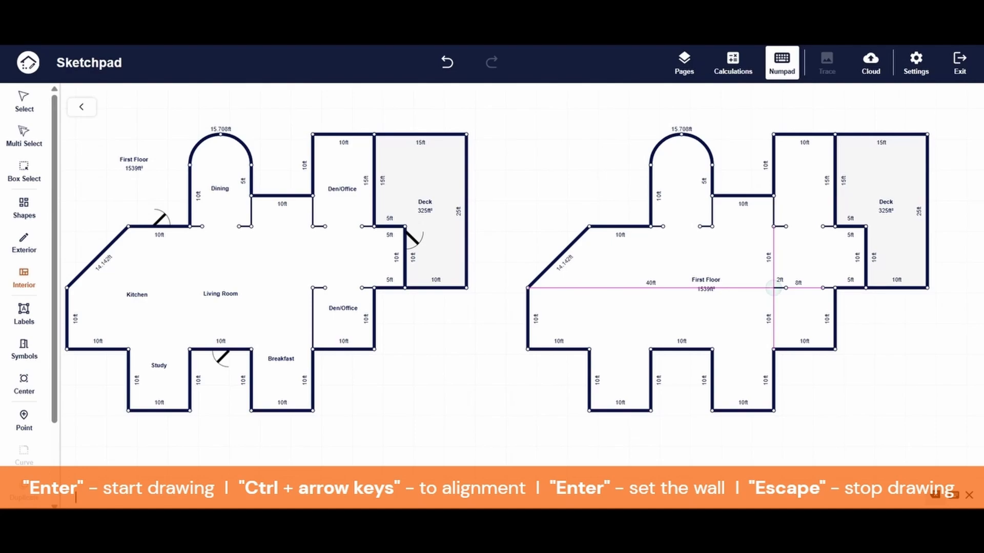
{"action": "key", "text": "Escape"}
{"action": "key", "text": "Return"}
{"action": "key", "text": "ctrl+Down"}
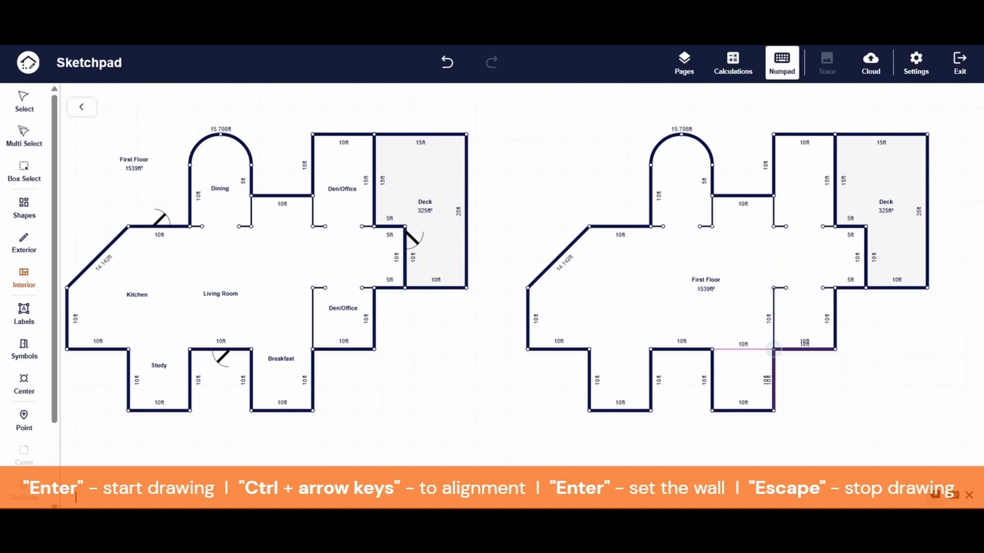
{"action": "key", "text": "Escape"}
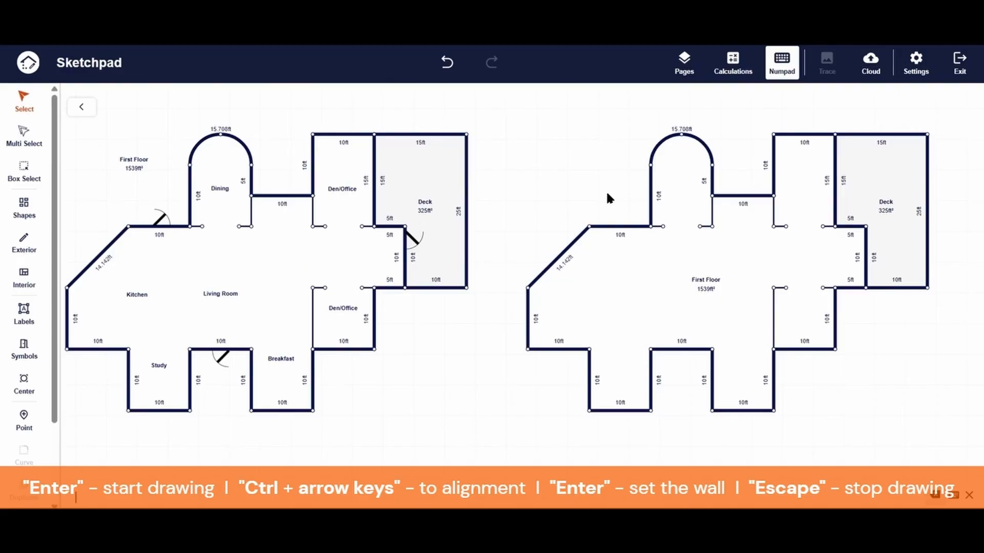
Step: Add a Kitchen label near the new plan's left side and move its First Floor label outside, above the diagonal wall
{"action": "key", "text": "Left"}
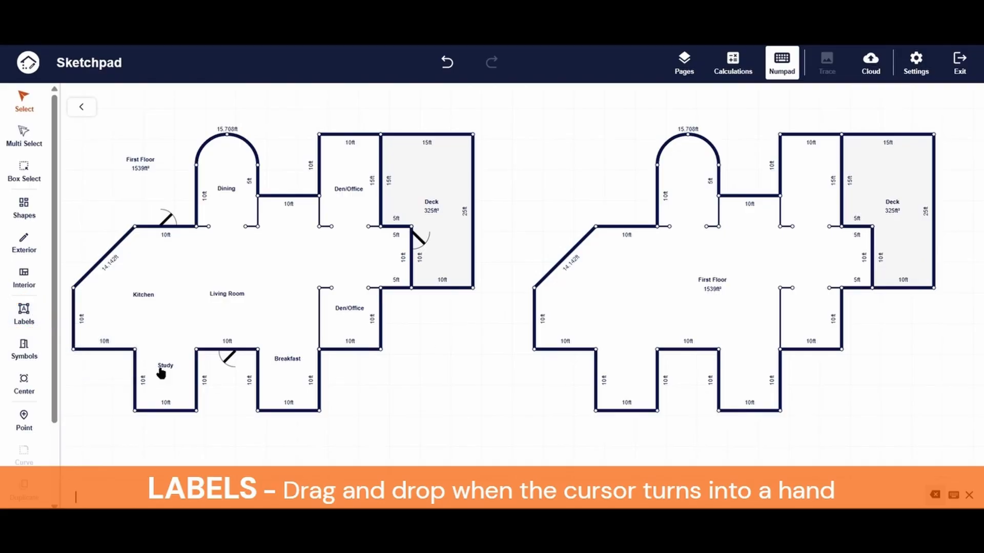
{"action": "left_click", "coordinate": [21, 313]}
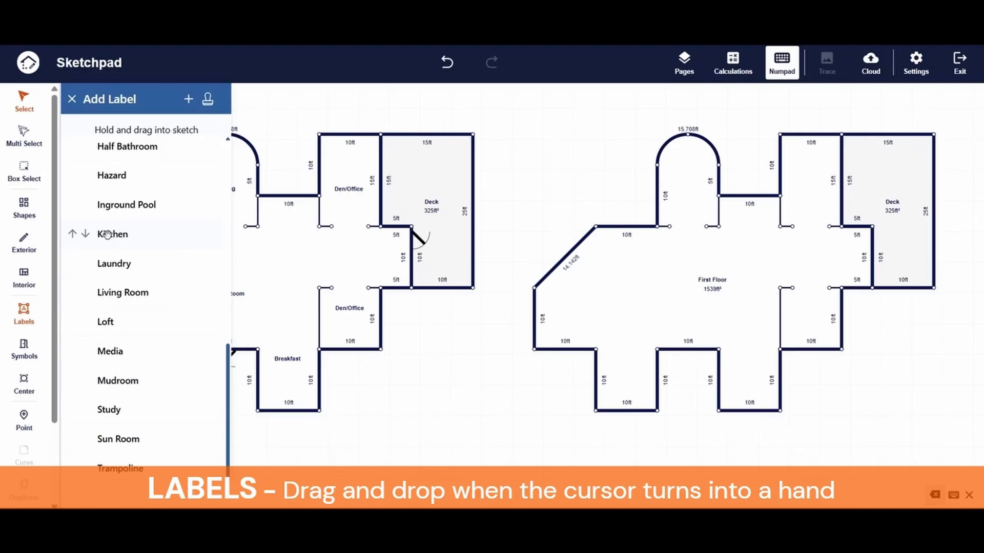
{"action": "left_click_drag", "start_coordinate": [107, 235], "coordinate": [607, 292]}
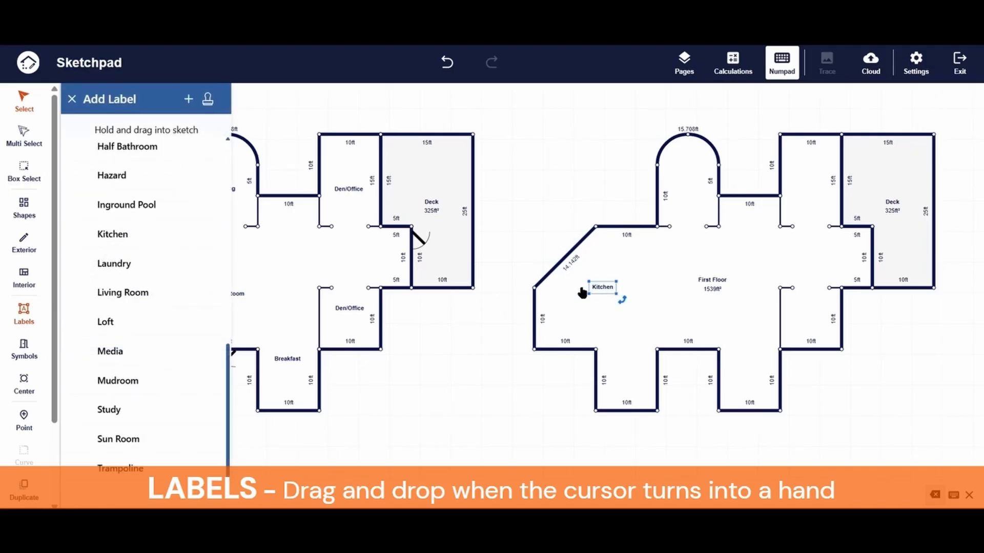
{"action": "left_click_drag", "start_coordinate": [708, 279], "coordinate": [614, 185]}
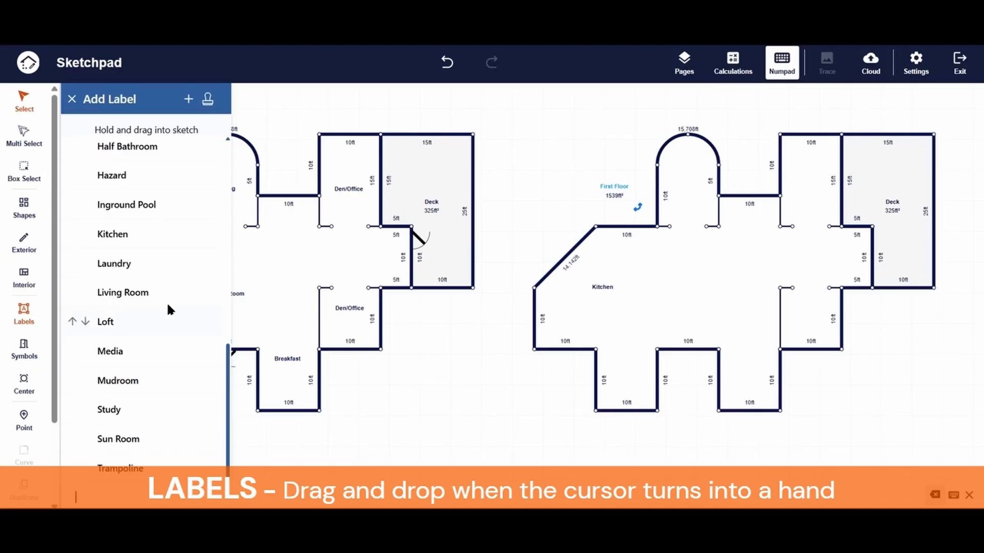
Step: Place a second Kitchen label in the central open area of the new plan
{"action": "scroll", "coordinate": [144, 373], "scroll_direction": "up", "scroll_amount": 3}
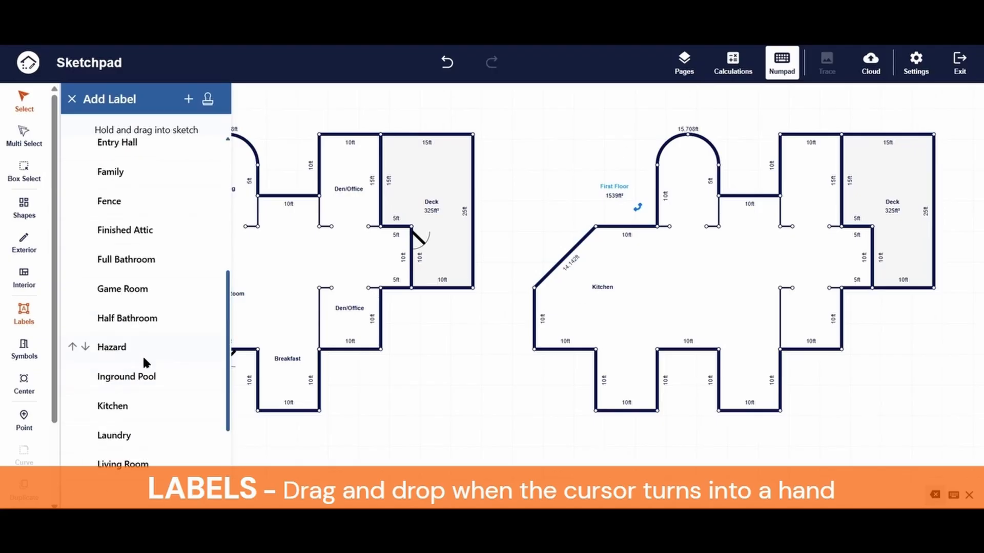
{"action": "scroll", "coordinate": [143, 358], "scroll_direction": "up", "scroll_amount": 2}
{"action": "scroll", "coordinate": [133, 379], "scroll_direction": "down", "scroll_amount": 2}
{"action": "left_click_drag", "start_coordinate": [109, 406], "coordinate": [710, 300]}
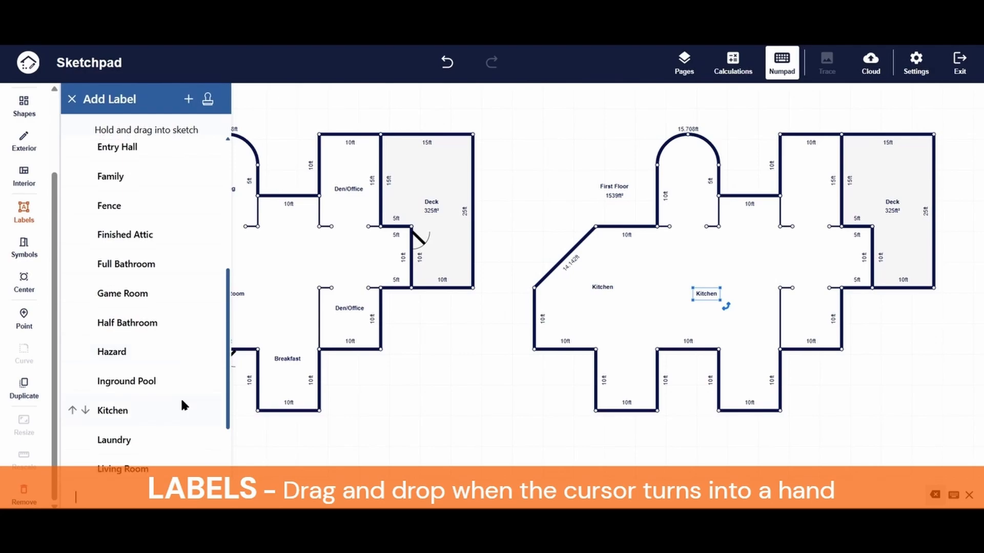
Step: Label the new plan's lower-left bay Study and its lower-right bay Breakfast
{"action": "scroll", "coordinate": [176, 362], "scroll_direction": "up", "scroll_amount": 5}
{"action": "scroll", "coordinate": [175, 365], "scroll_direction": "down", "scroll_amount": 6}
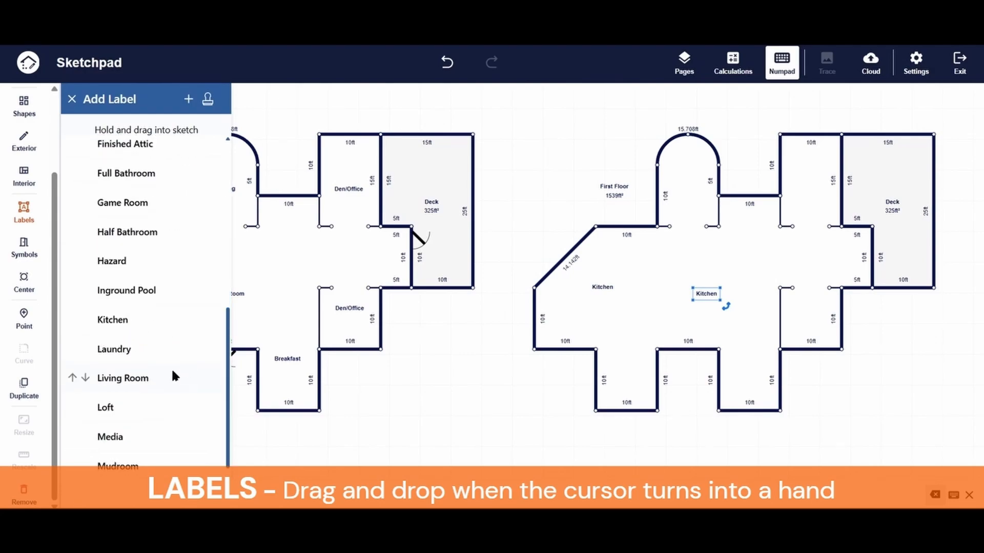
{"action": "scroll", "coordinate": [171, 367], "scroll_direction": "down", "scroll_amount": 2}
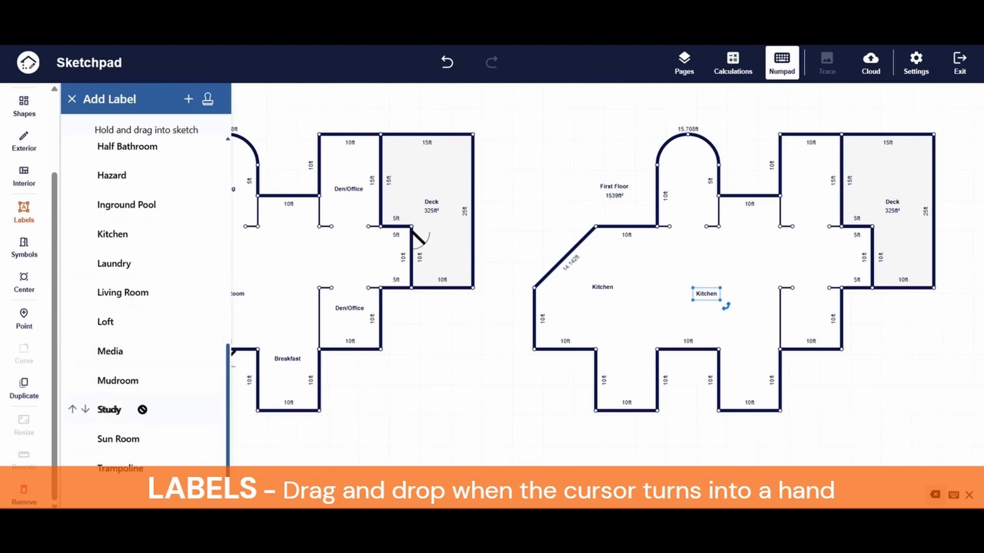
{"action": "left_click_drag", "start_coordinate": [142, 409], "coordinate": [628, 373]}
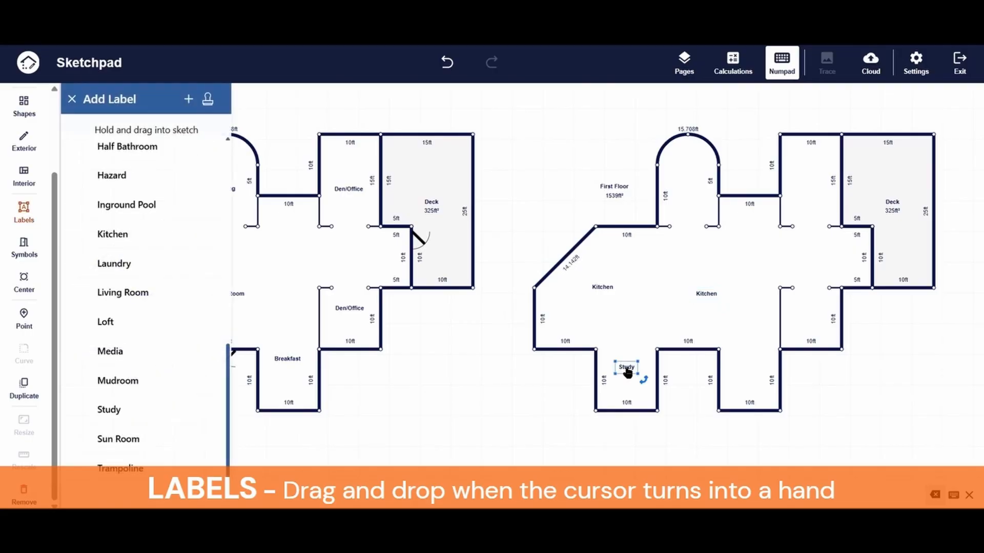
{"action": "scroll", "coordinate": [142, 321], "scroll_direction": "up", "scroll_amount": 10}
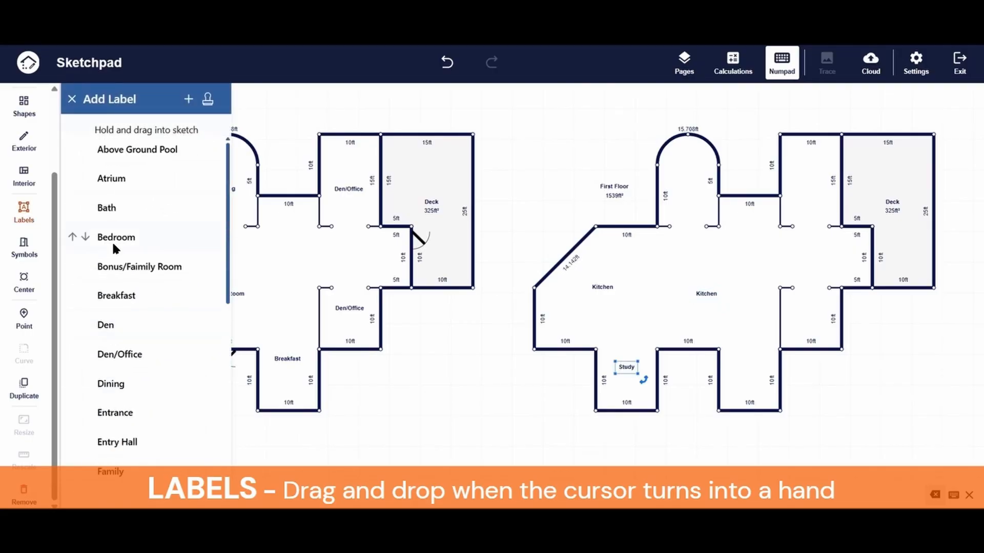
{"action": "left_click_drag", "start_coordinate": [141, 296], "coordinate": [752, 369]}
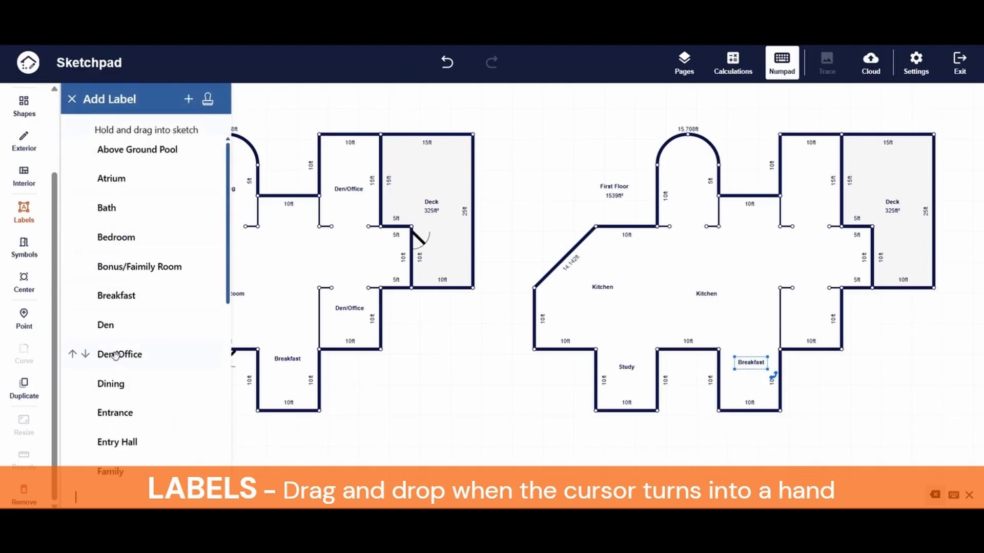
Step: Label the new plan's two right-hand rooms Den/Office and the room under the arc Dining
{"action": "left_click_drag", "start_coordinate": [113, 355], "coordinate": [816, 199]}
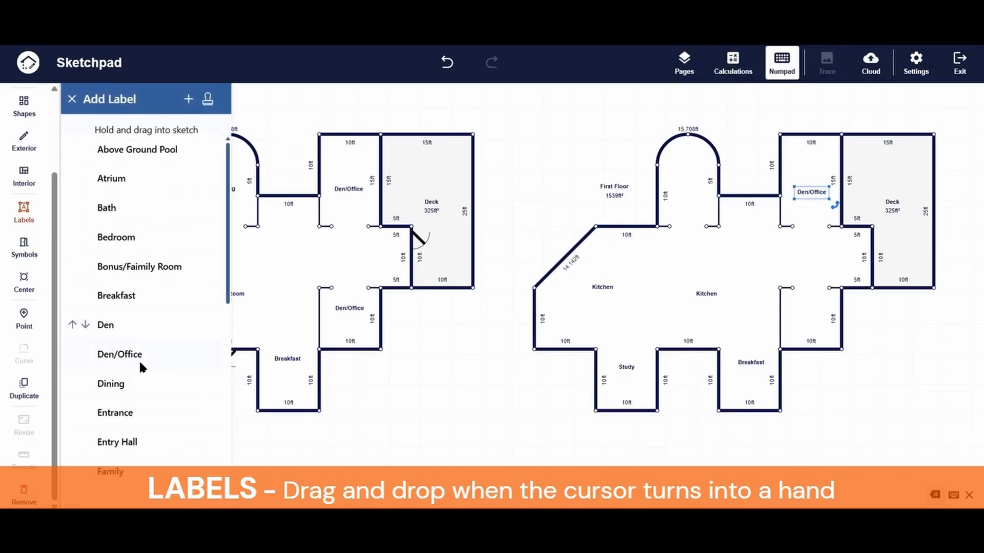
{"action": "left_click_drag", "start_coordinate": [131, 353], "coordinate": [813, 313]}
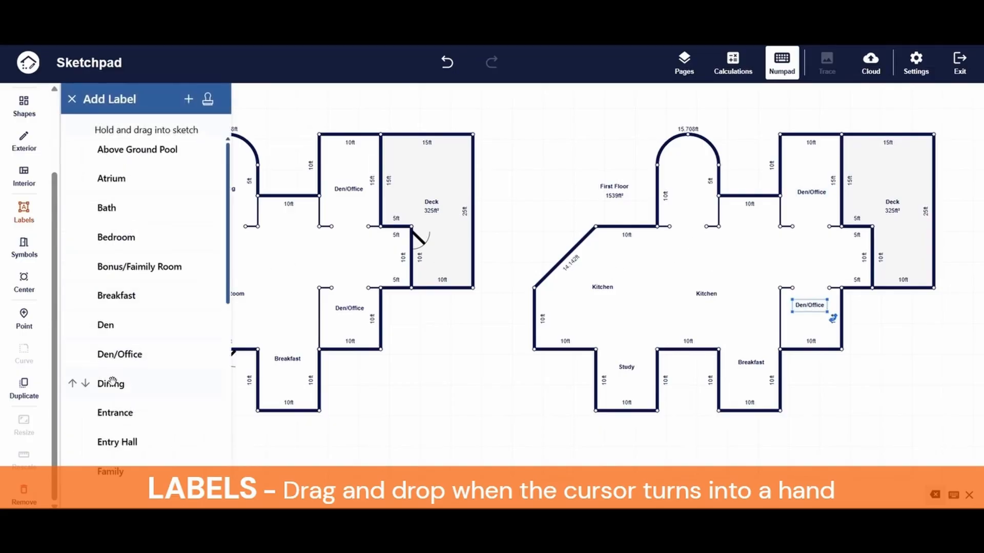
{"action": "left_click_drag", "start_coordinate": [125, 381], "coordinate": [694, 202]}
{"action": "left_click", "coordinate": [843, 398]}
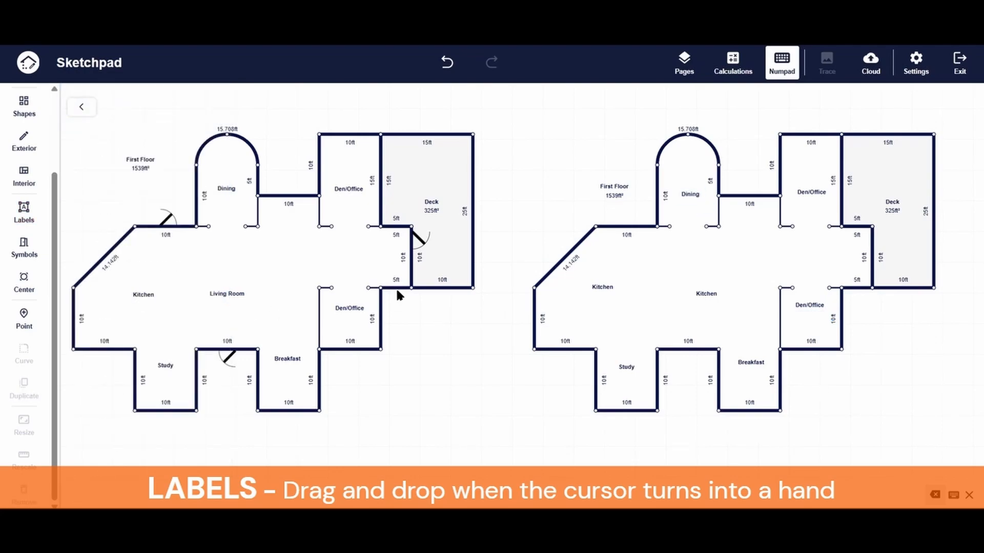
Step: Add a Door Left 45 symbol in the empty space below and to the left of the new plan
{"action": "scroll", "coordinate": [30, 323], "scroll_direction": "up", "scroll_amount": 3}
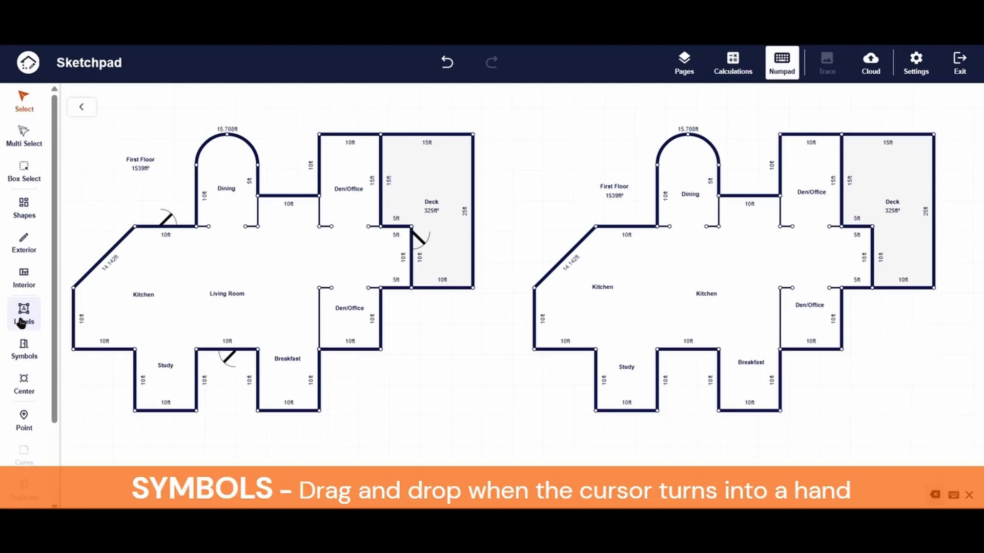
{"action": "scroll", "coordinate": [19, 325], "scroll_direction": "down", "scroll_amount": 3}
{"action": "scroll", "coordinate": [11, 354], "scroll_direction": "up", "scroll_amount": 3}
{"action": "scroll", "coordinate": [11, 356], "scroll_direction": "down", "scroll_amount": 3}
{"action": "scroll", "coordinate": [11, 359], "scroll_direction": "up", "scroll_amount": 3}
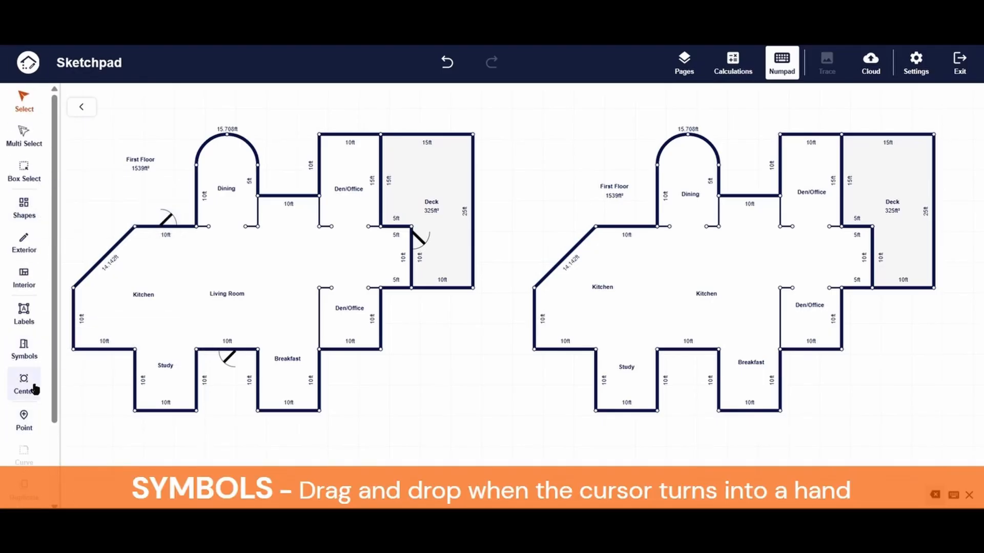
{"action": "left_click", "coordinate": [23, 350]}
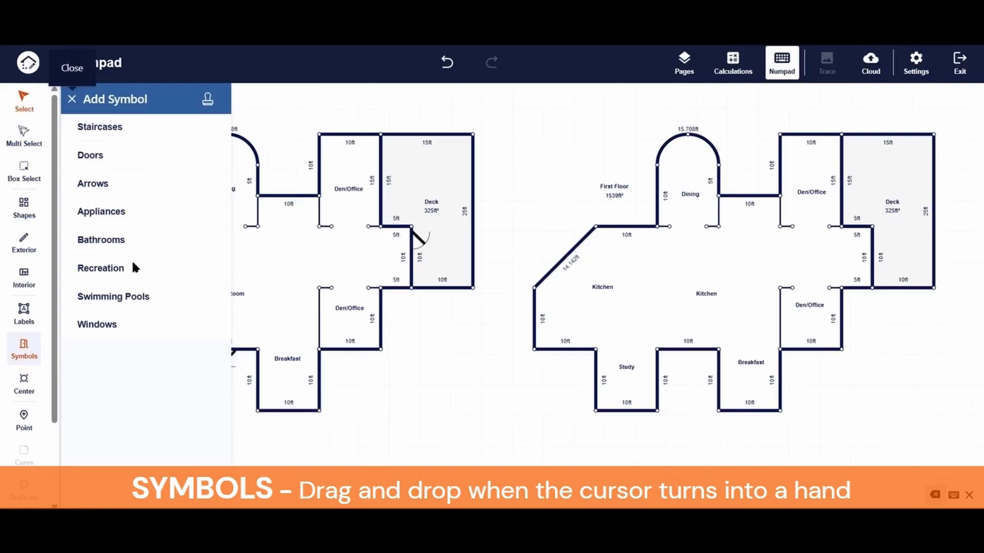
{"action": "left_click", "coordinate": [95, 156]}
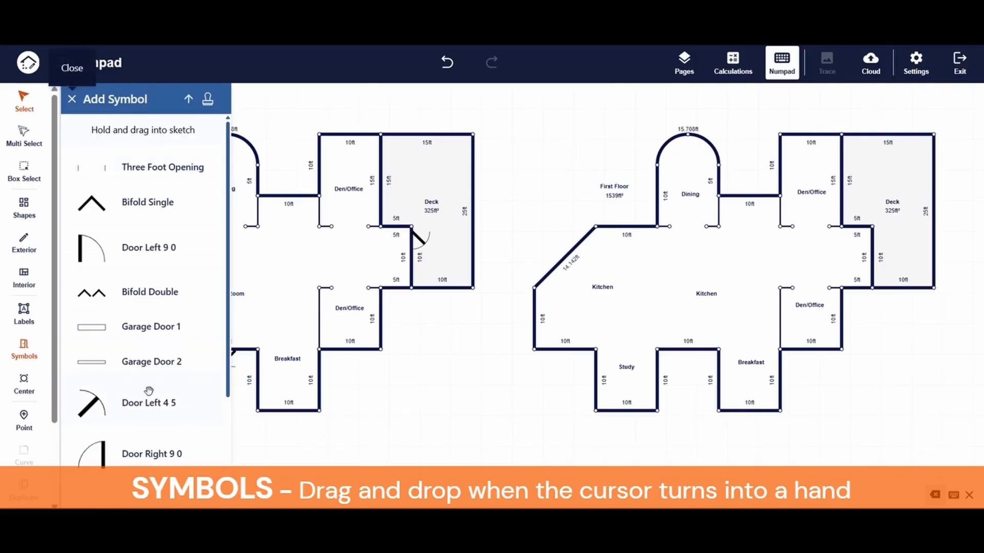
{"action": "left_click_drag", "start_coordinate": [99, 412], "coordinate": [535, 395]}
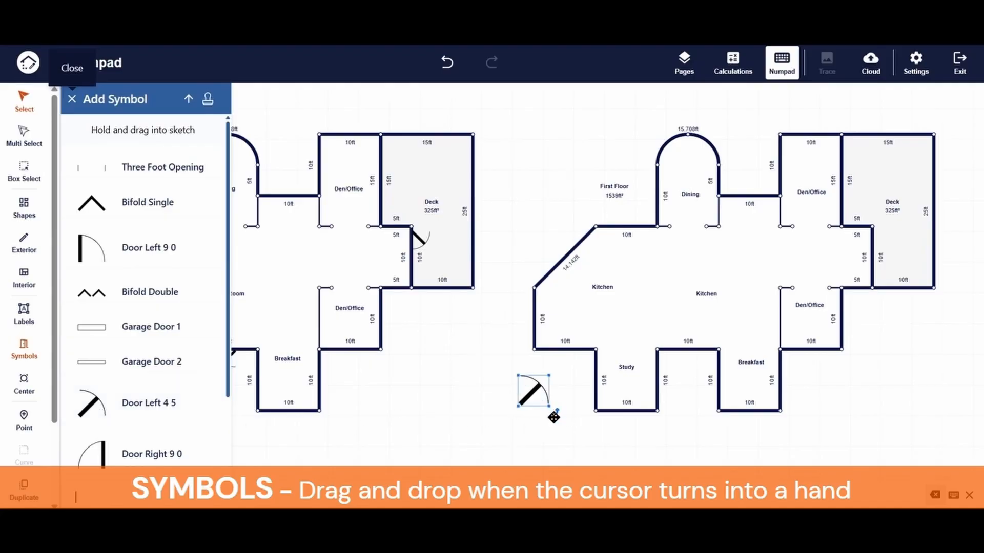
Step: Shrink the door symbol and place it on the outer side of the 10 ft wall between the diagonal wall and Dining
{"action": "mouse_move", "coordinate": [548, 399]}
{"action": "left_mouse_down"}
{"action": "mouse_move", "coordinate": [533, 393]}
{"action": "mouse_move", "coordinate": [556, 411]}
{"action": "left_mouse_up"}
{"action": "left_click", "coordinate": [556, 419]}
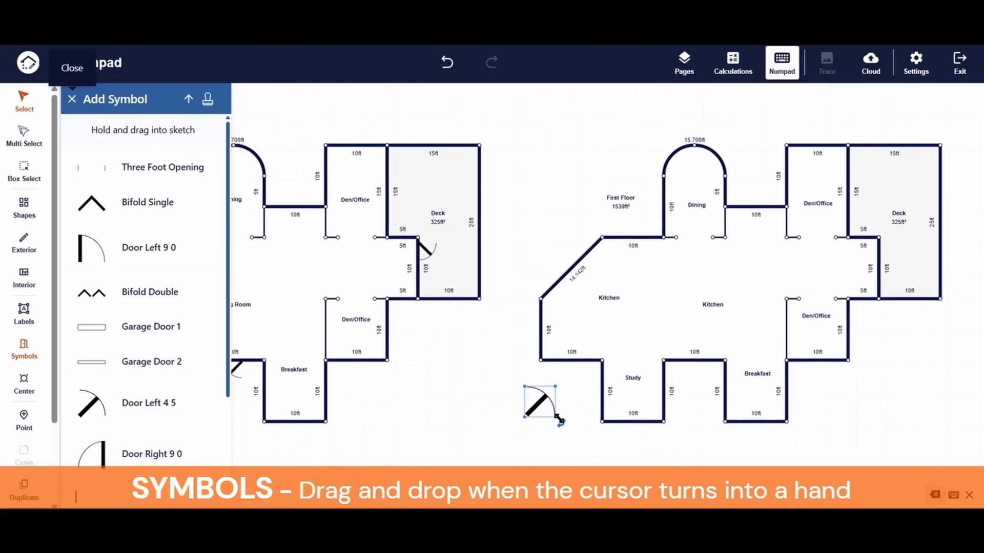
{"action": "left_click_drag", "start_coordinate": [554, 419], "coordinate": [549, 415]}
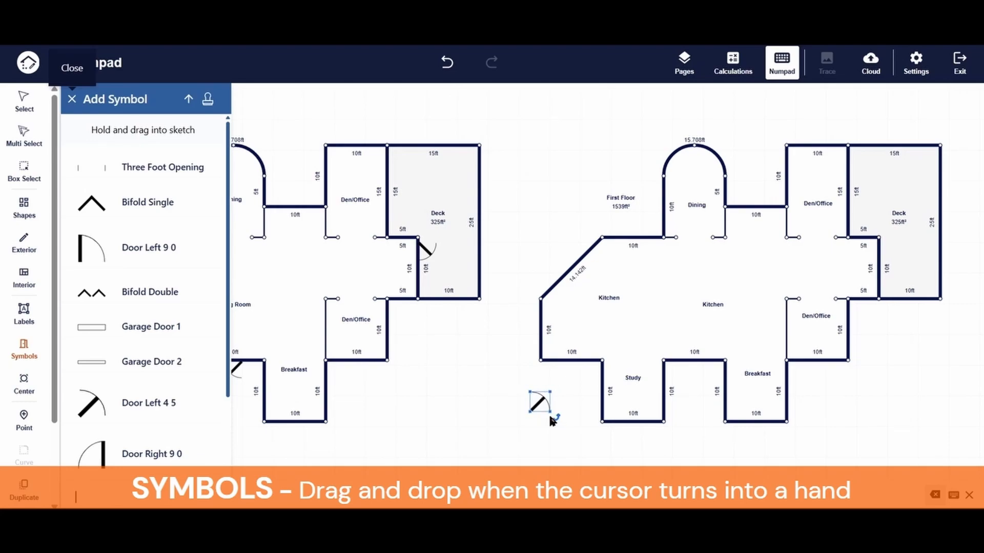
{"action": "left_click_drag", "start_coordinate": [438, 389], "coordinate": [578, 376]}
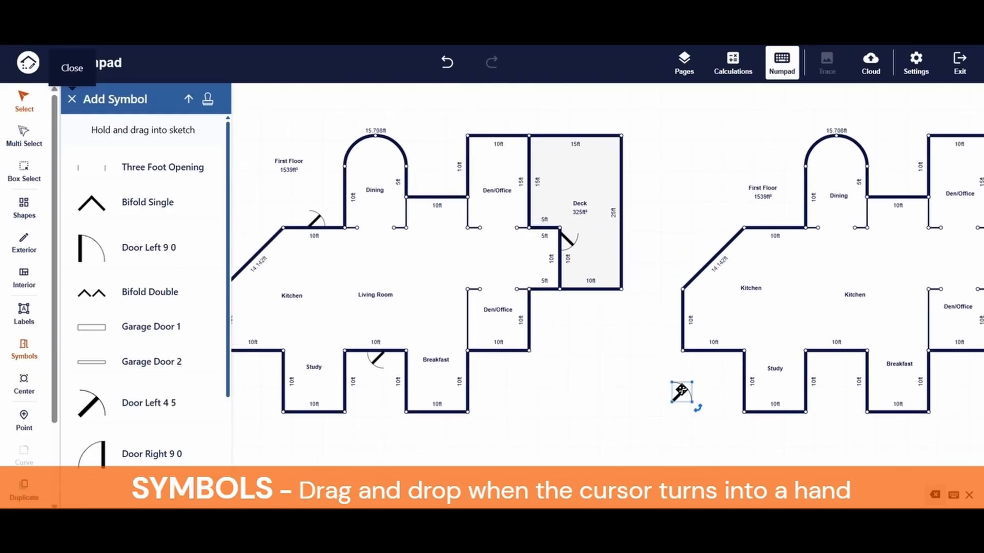
{"action": "left_click_drag", "start_coordinate": [682, 394], "coordinate": [776, 221]}
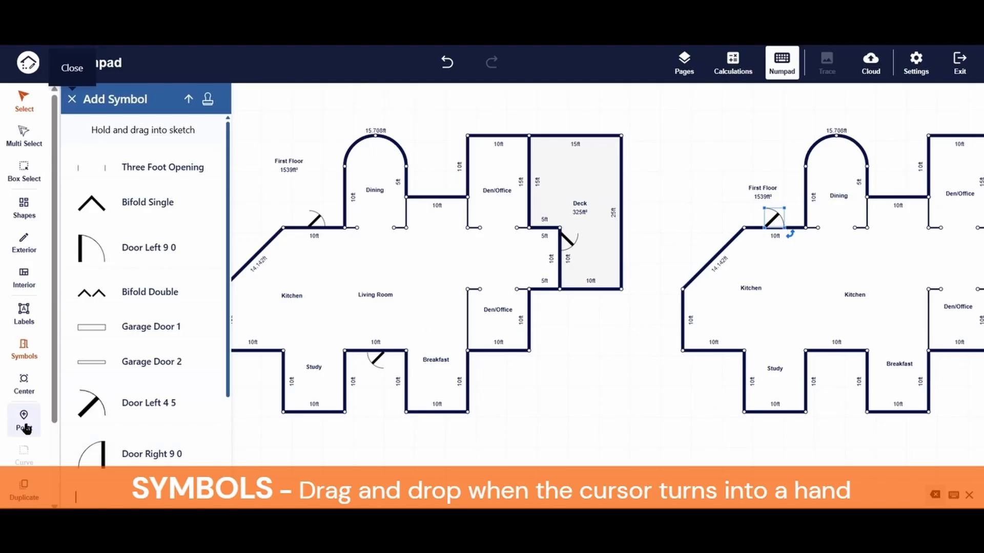
Step: Add another Door Left 45 symbol beside the new plan and delete it
{"action": "left_click_drag", "start_coordinate": [92, 409], "coordinate": [664, 405]}
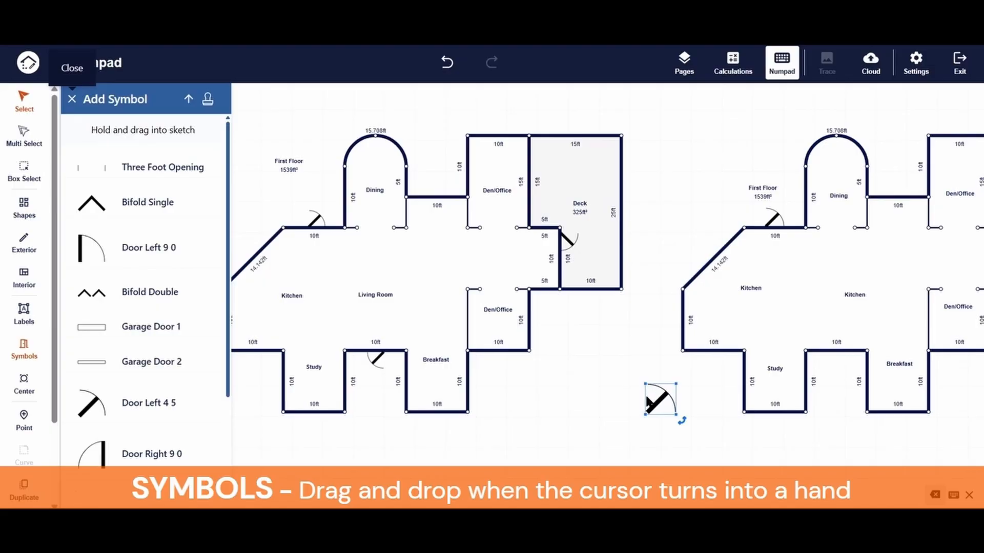
{"action": "key", "text": "Delete"}
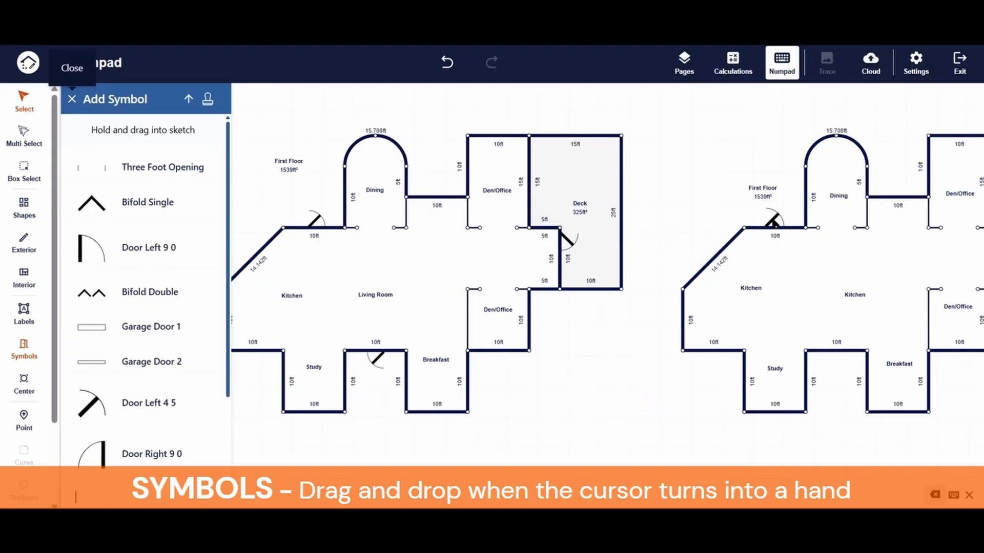
Step: Duplicate the door symbol on the wall beside Dining, move the copy to the empty space left of Study, and close the symbol list
{"action": "left_click", "coordinate": [773, 221]}
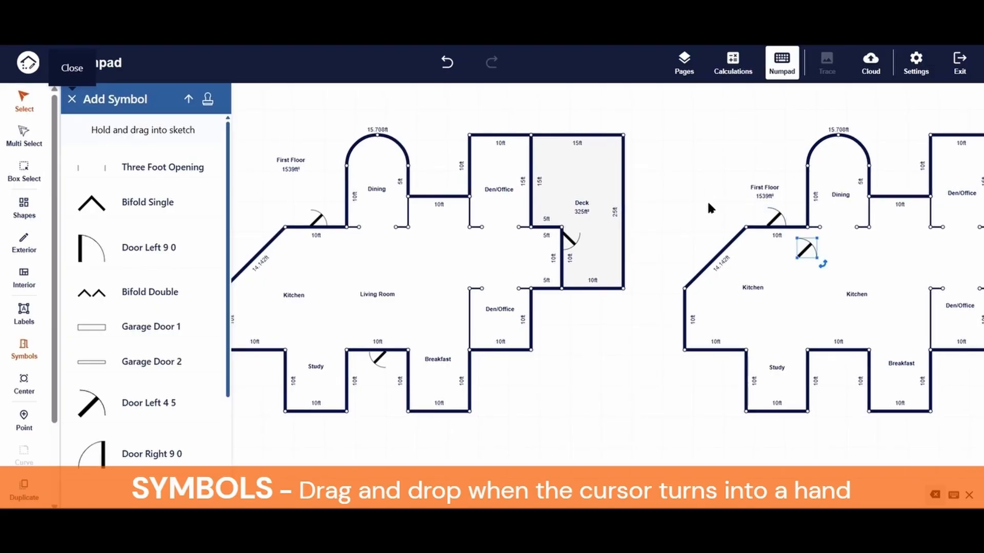
{"action": "left_click_drag", "start_coordinate": [805, 249], "coordinate": [693, 393]}
{"action": "scroll", "coordinate": [743, 460], "scroll_direction": "down", "scroll_amount": 1}
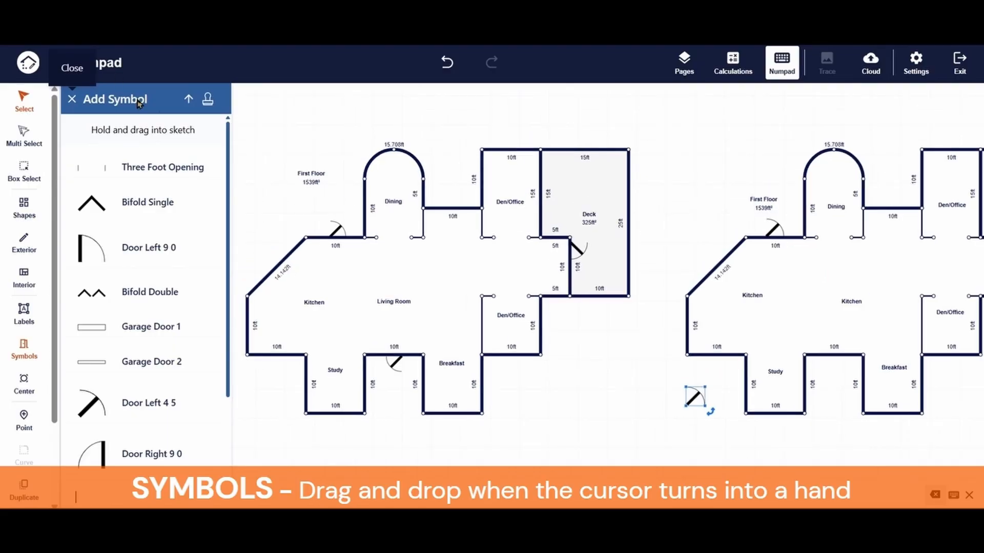
{"action": "left_click", "coordinate": [72, 99]}
Step: Rotate the copied door half a turn and place it on the outer side of the 10 ft wall between Study and Breakfast
{"action": "left_click_drag", "start_coordinate": [819, 448], "coordinate": [659, 382]}
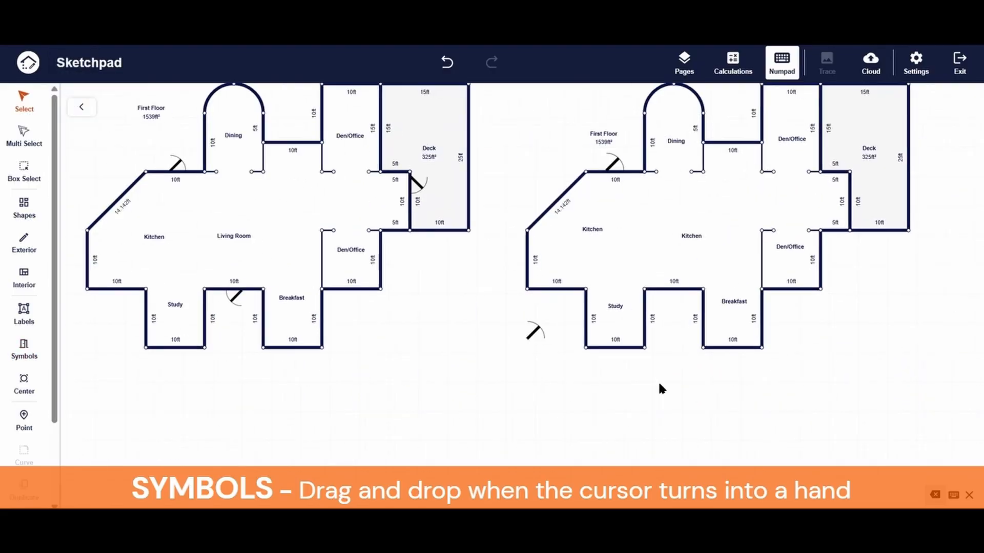
{"action": "left_click", "coordinate": [543, 337]}
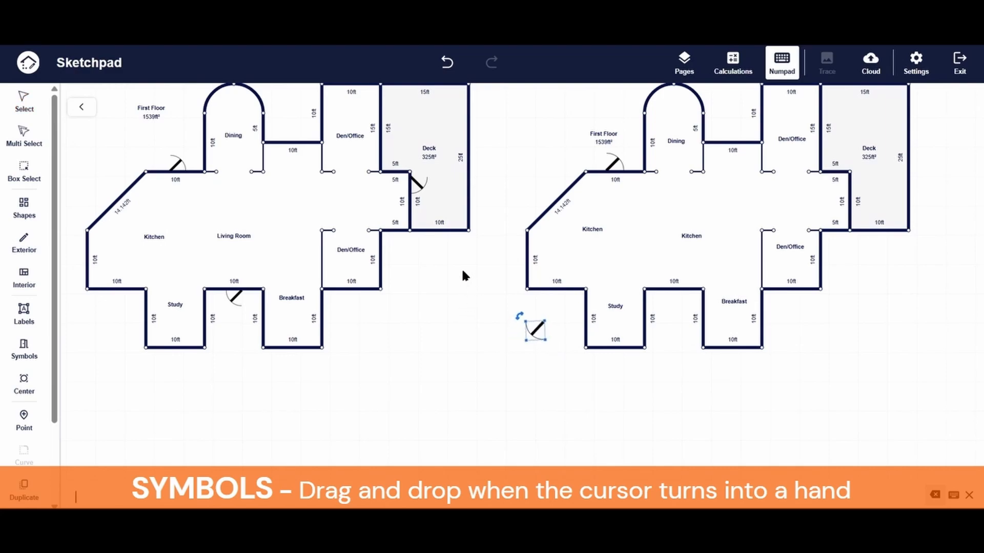
{"action": "left_click_drag", "start_coordinate": [537, 330], "coordinate": [671, 298]}
Step: Paste another door copy, rotate it to match the original plan, and place it on the Deck side of the 10 ft house wall
{"action": "left_click_drag", "start_coordinate": [540, 158], "coordinate": [485, 254]}
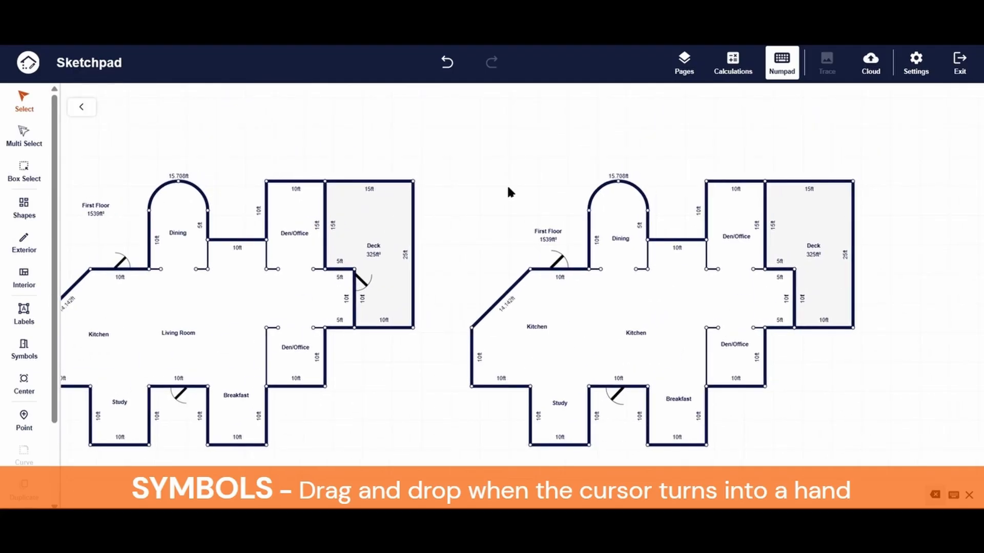
{"action": "key", "text": "ctrl+v"}
{"action": "left_click_drag", "start_coordinate": [593, 294], "coordinate": [811, 396]}
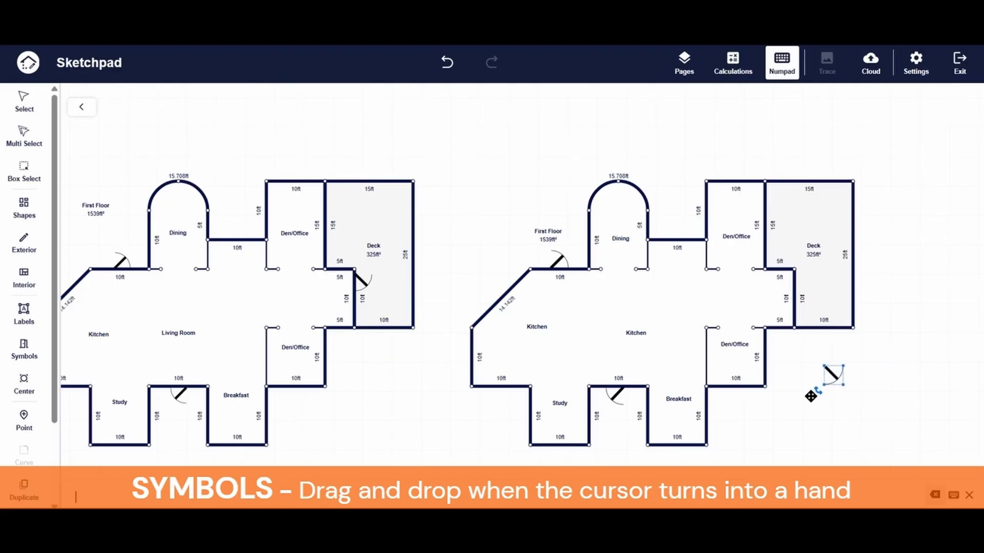
{"action": "left_click_drag", "start_coordinate": [811, 396], "coordinate": [802, 276]}
{"action": "left_click", "coordinate": [875, 362]}
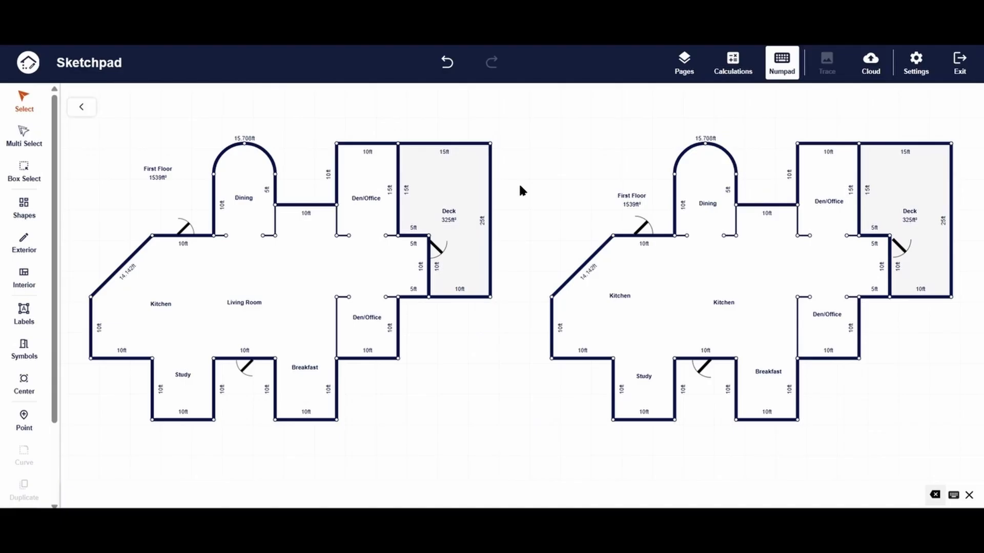